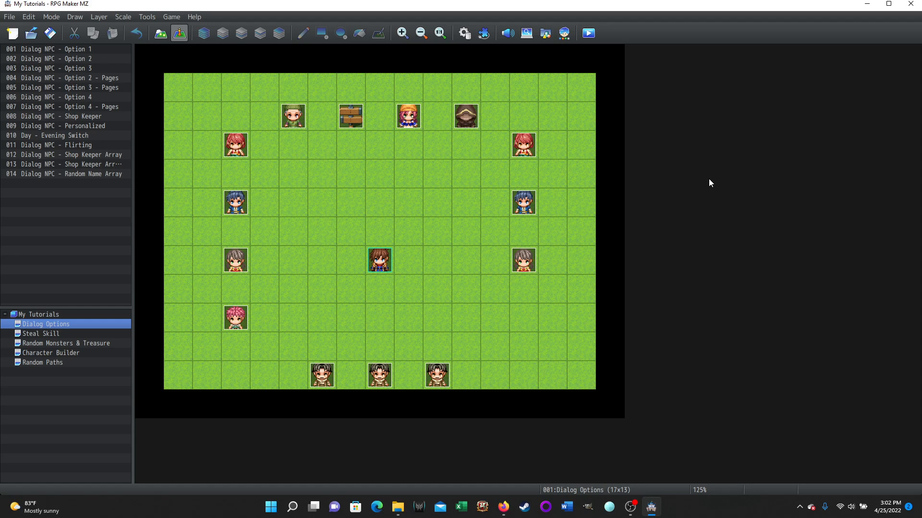
# - Start a playtest with a new game and walk the player character up to the girl in the orange headscarf
pyautogui.click(594, 35)
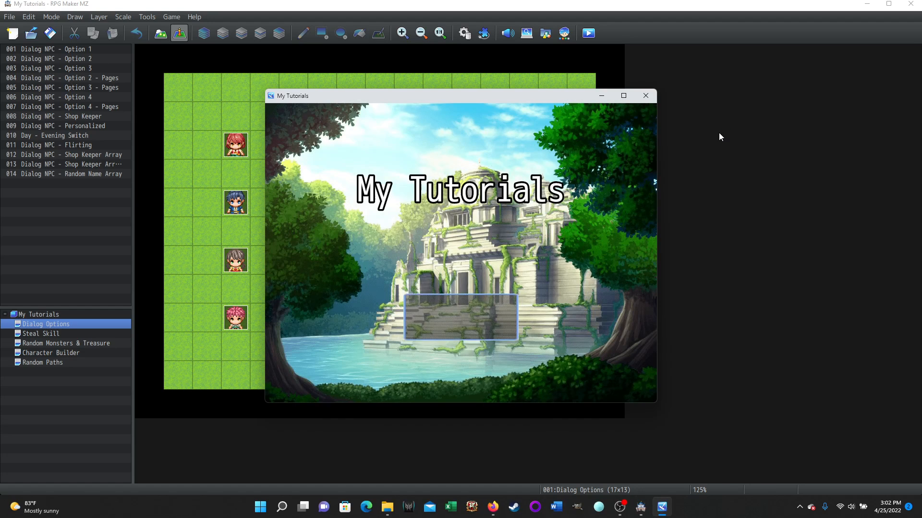
pyautogui.click(467, 304)
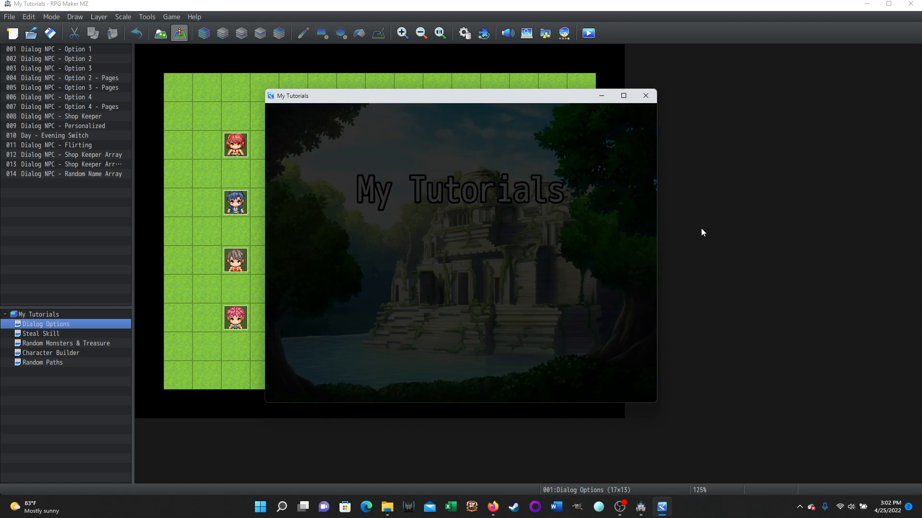
pyautogui.press('Up')
pyautogui.press('Up')
pyautogui.press('Up')
pyautogui.press('Up')
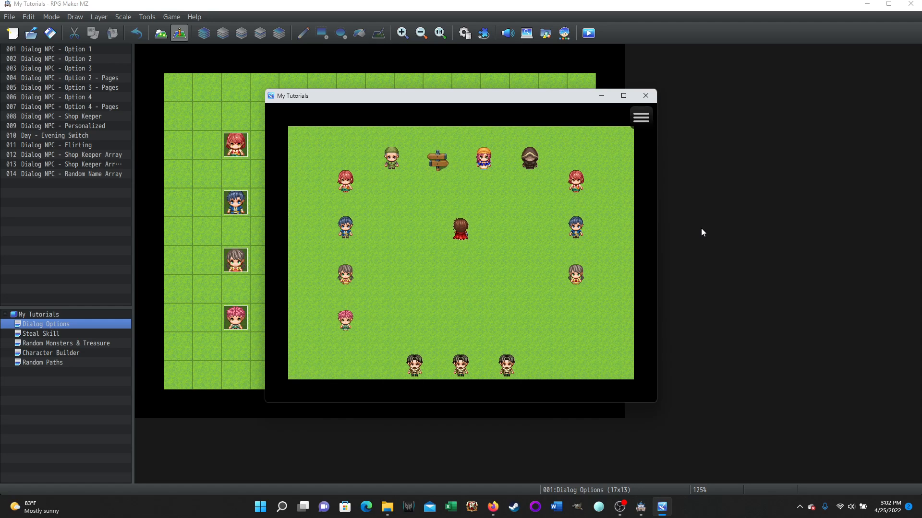
pyautogui.press('Right')
pyautogui.press('Up')
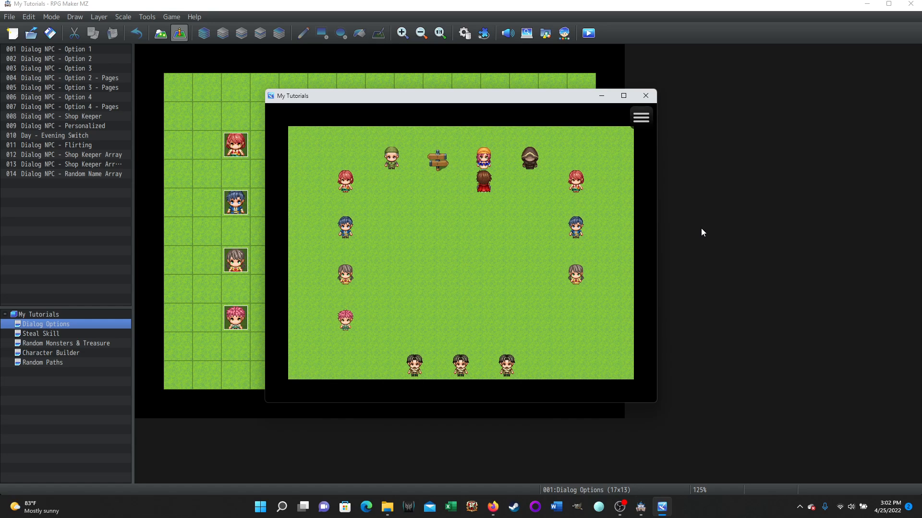
# - Talk to the flirting girl for the first time and read her introductory dialog to the end
pyautogui.press('Return')
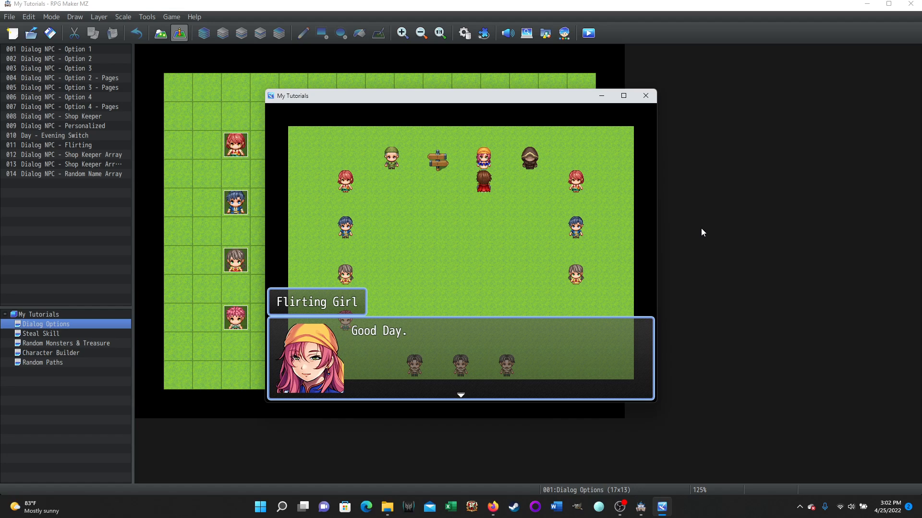
pyautogui.press('Return')
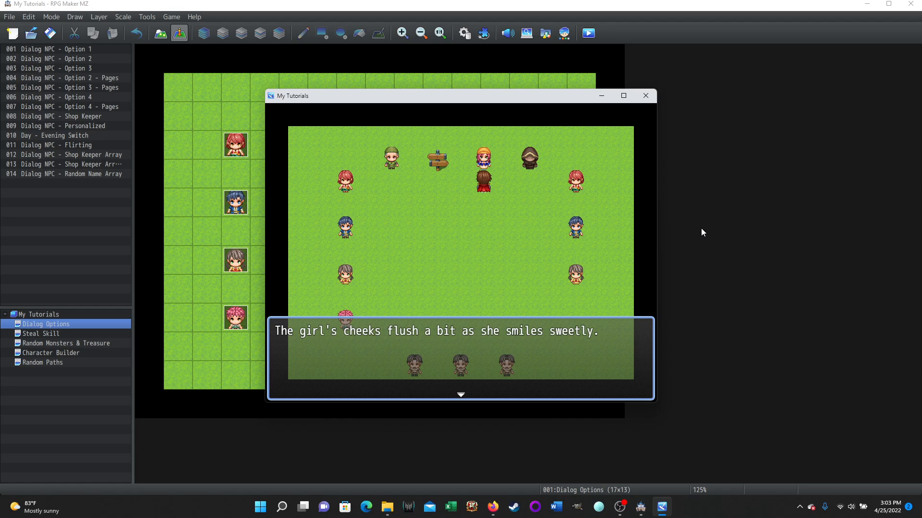
pyautogui.press('Return')
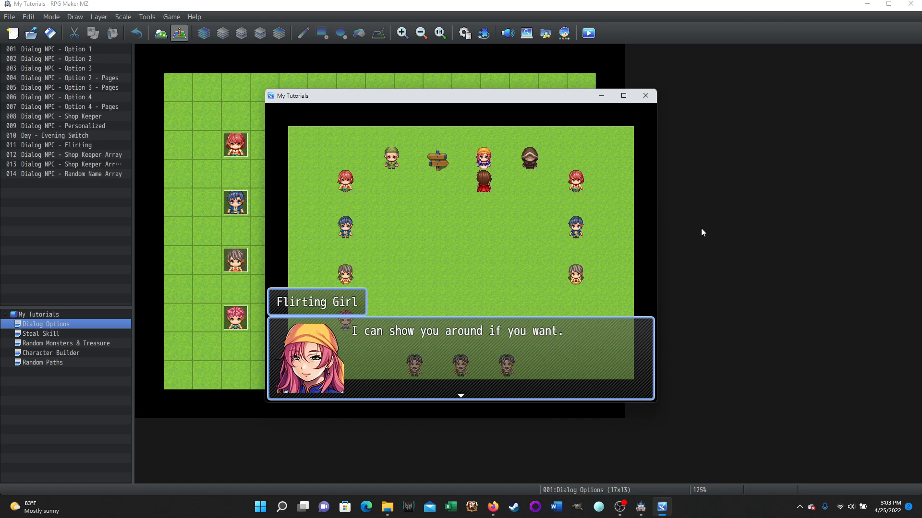
pyautogui.press('Return')
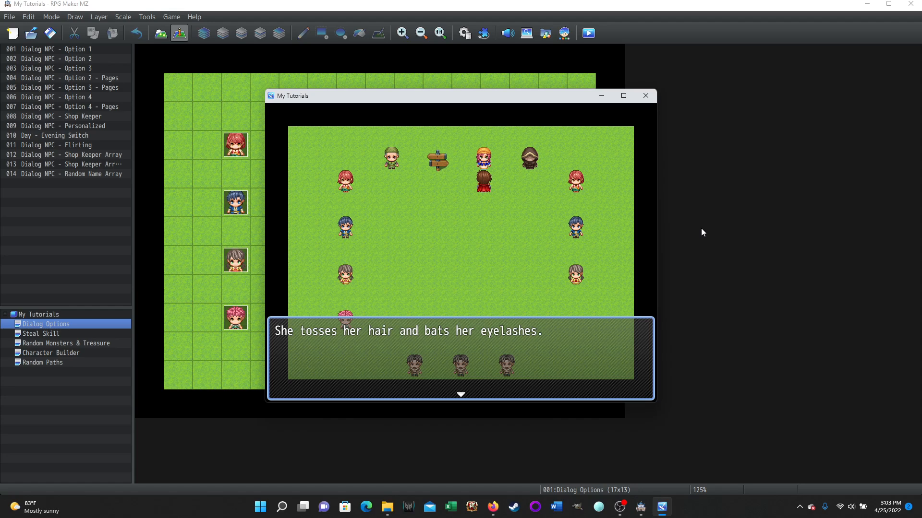
pyautogui.press('Return')
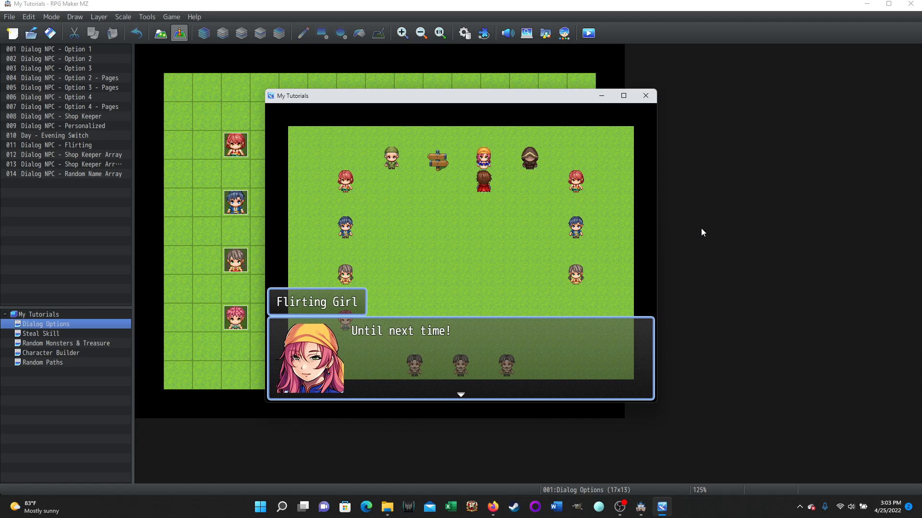
pyautogui.press('Return')
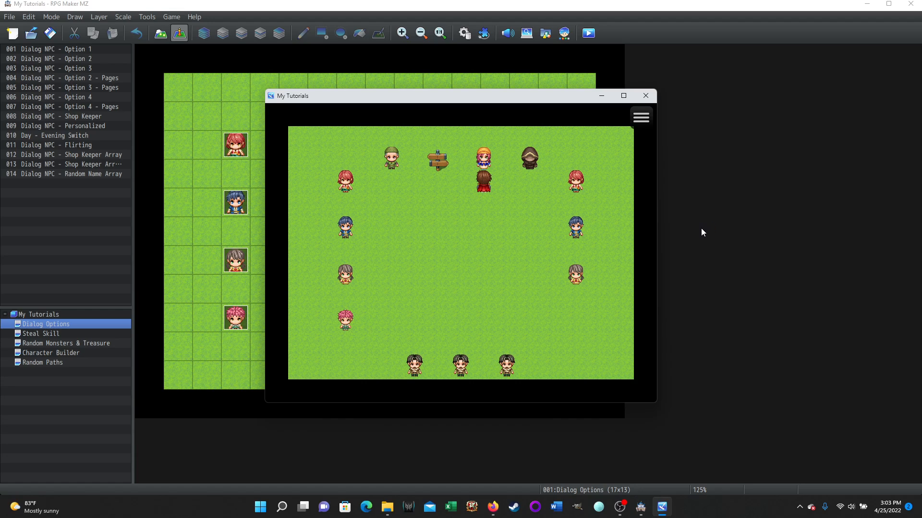
# - Talk to the flirting girl a second time and check her displayed name and randomized lines through the farewell
pyautogui.press('Return')
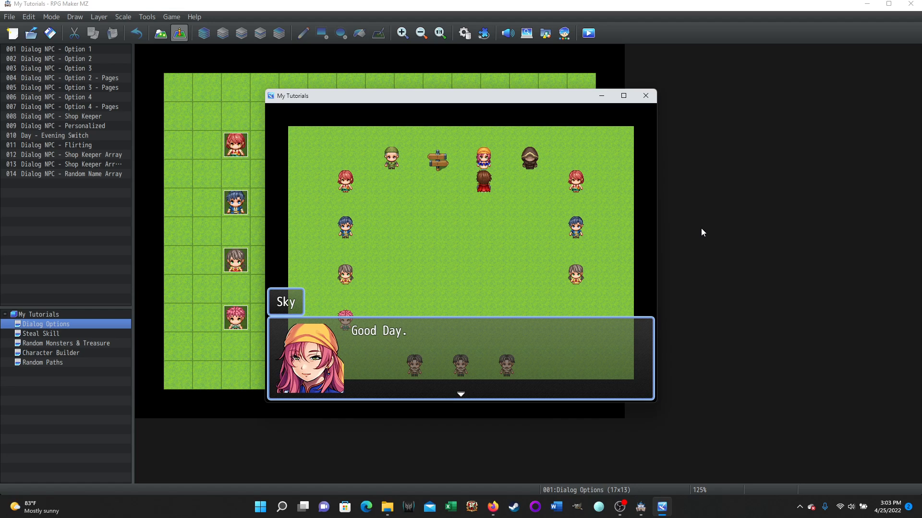
pyautogui.press('Return')
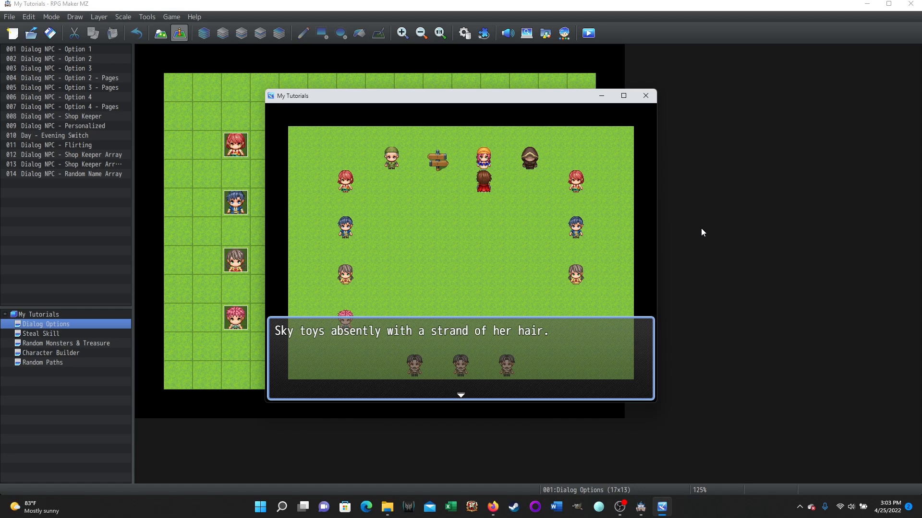
pyautogui.press('Return')
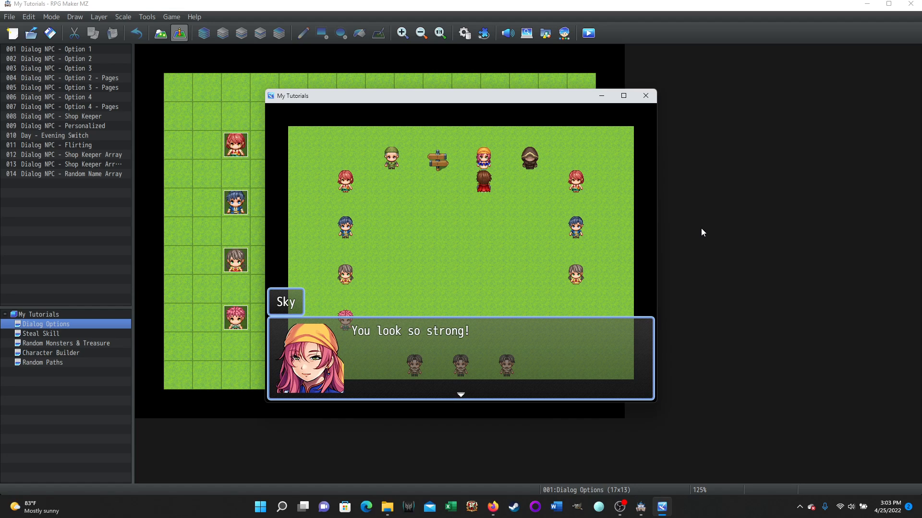
pyautogui.press('Return')
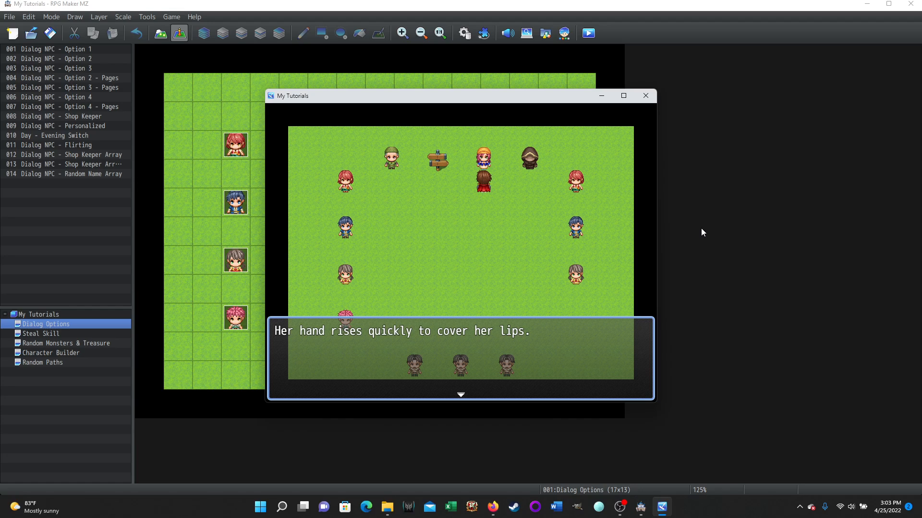
pyautogui.press('Return')
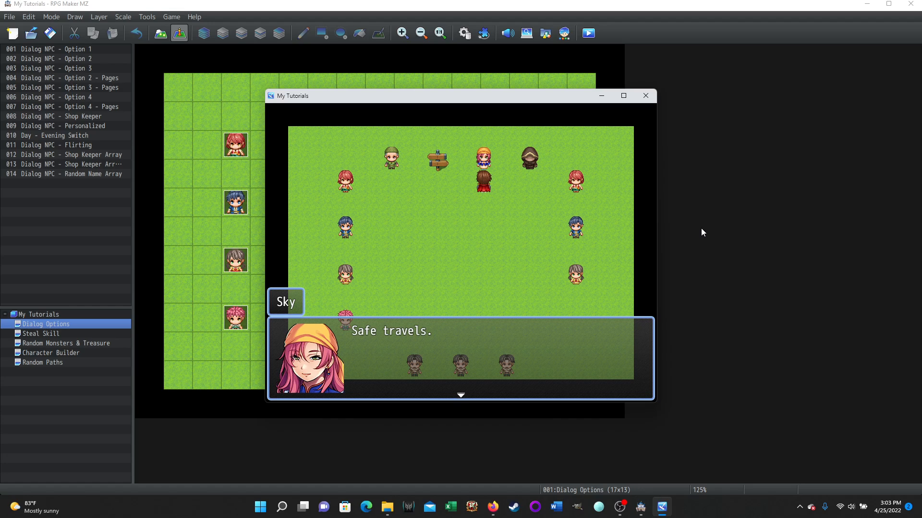
pyautogui.press('Return')
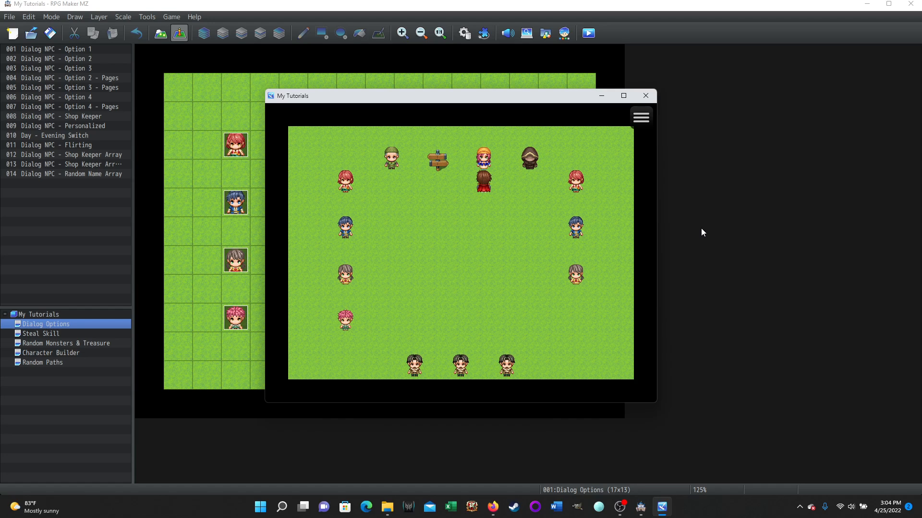
# - Run a third conversation with the flirting girl to compare its greeting, gestures and remarks with the earlier ones
pyautogui.press('Return')
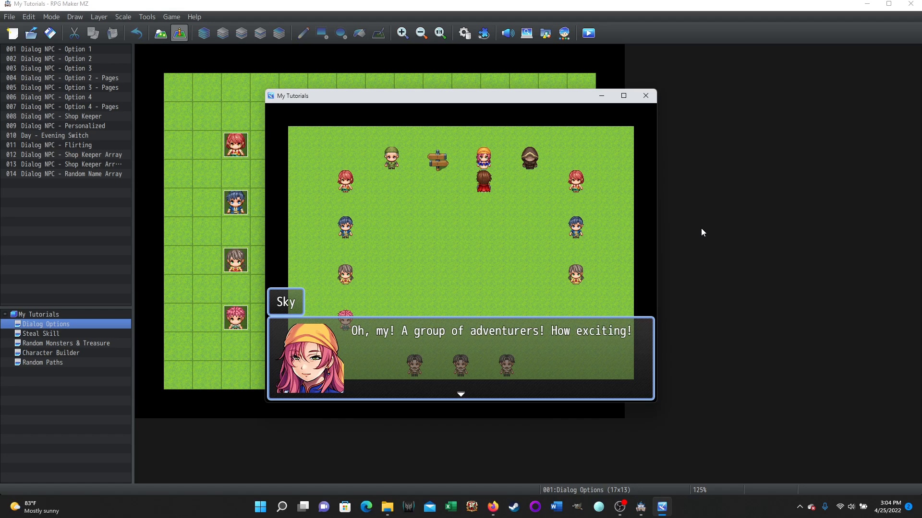
pyautogui.press('Return')
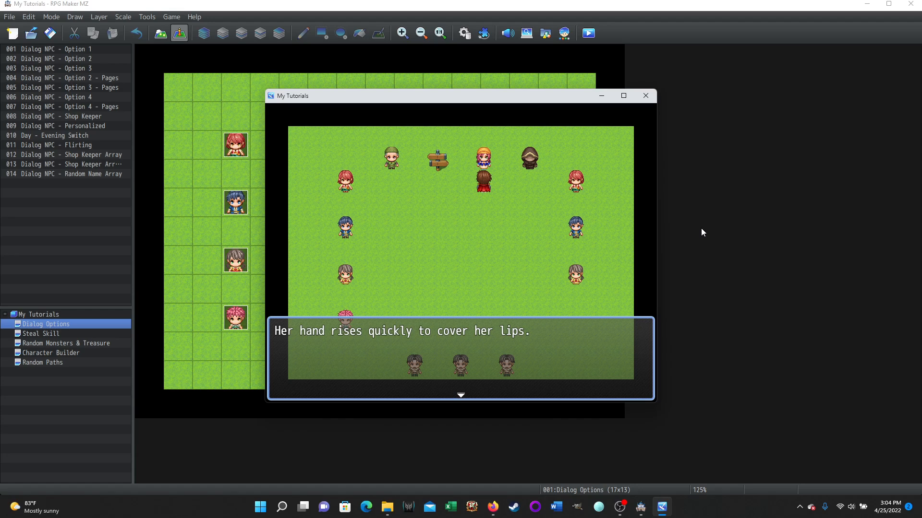
pyautogui.press('Return')
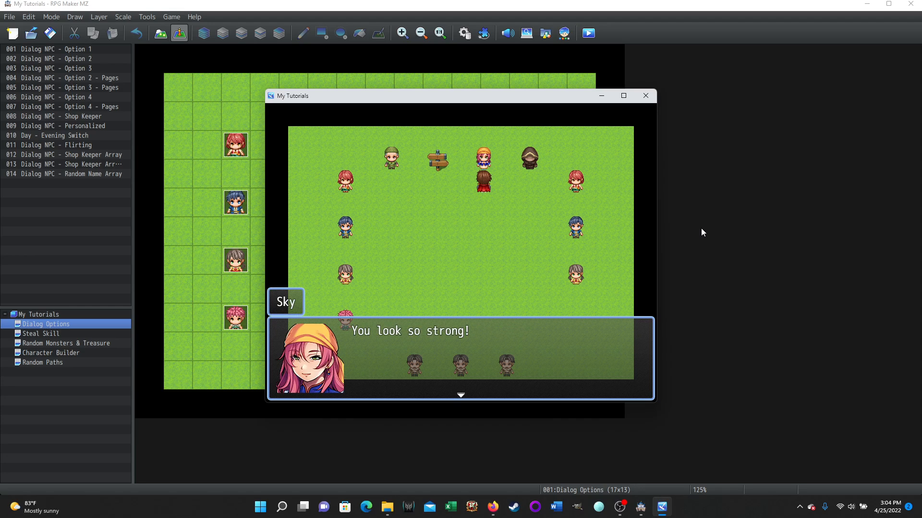
pyautogui.press('Return')
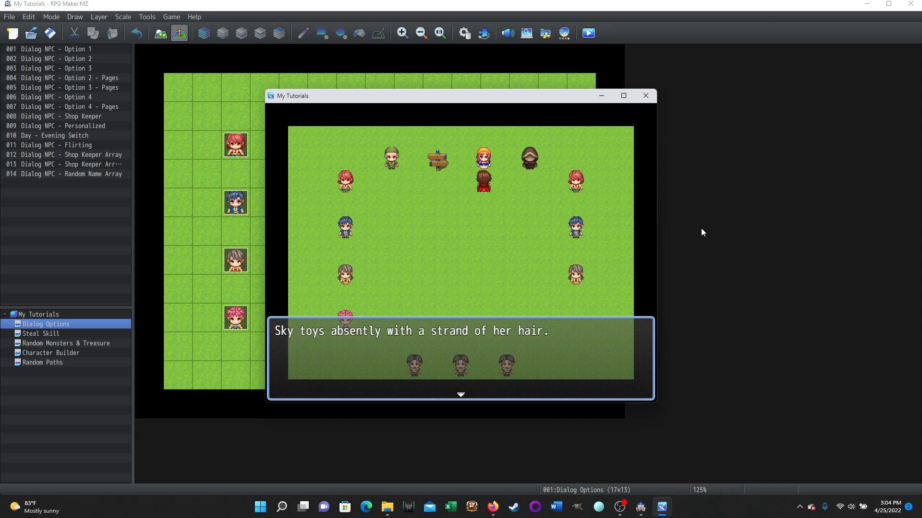
pyautogui.press('Return')
pyautogui.press('Return')
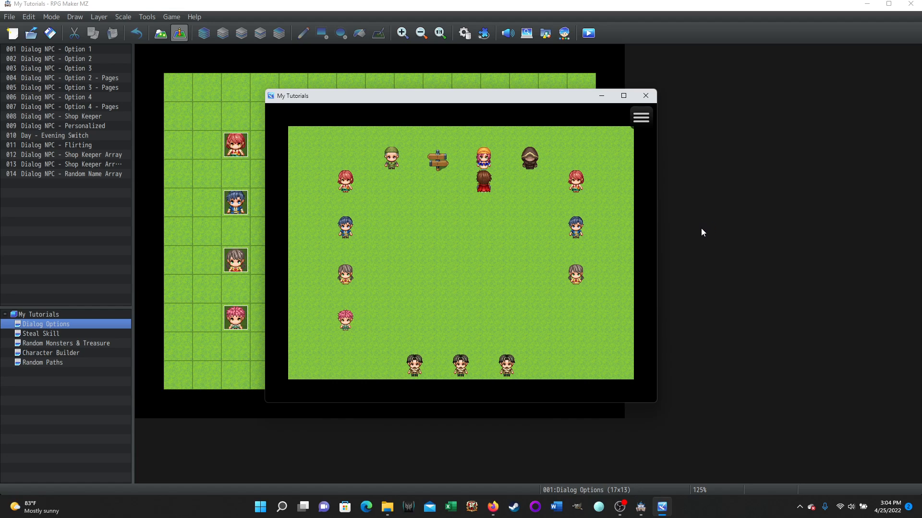
# - Walk to the wooden signpost and use it to switch the time of day to morning
pyautogui.press('Left')
pyautogui.press('Left')
pyautogui.press('Up')
pyautogui.press('Return')
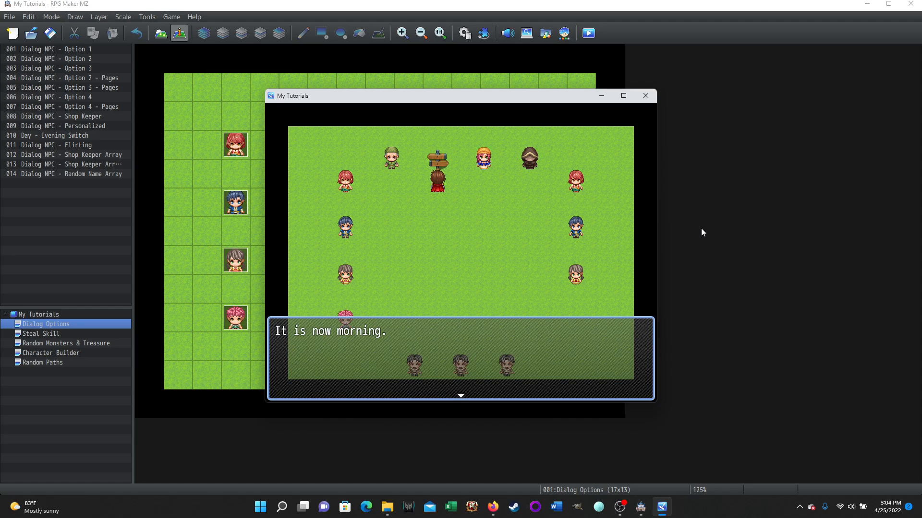
pyautogui.press('Return')
# - Return to the flirting girl and read through her dialog with the time of day set to morning
pyautogui.press('Right')
pyautogui.press('Right')
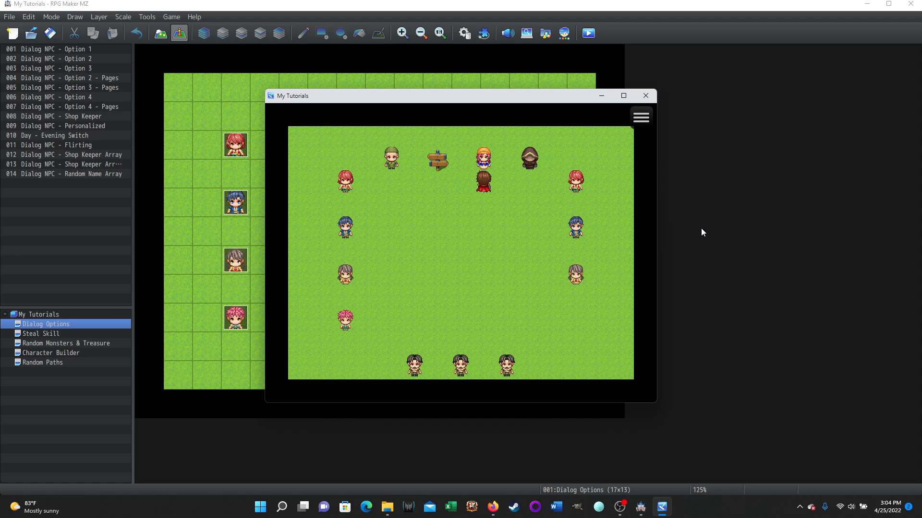
pyautogui.press('Up')
pyautogui.press('Return')
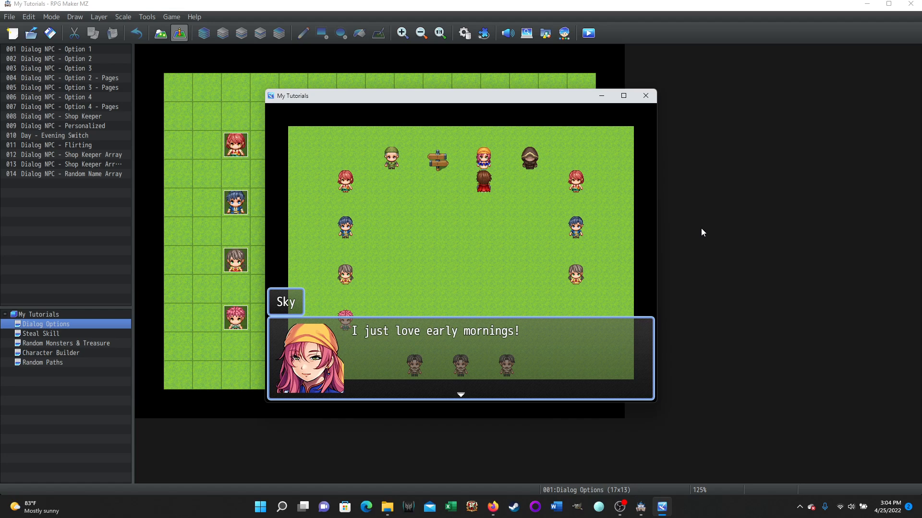
pyautogui.press('Return')
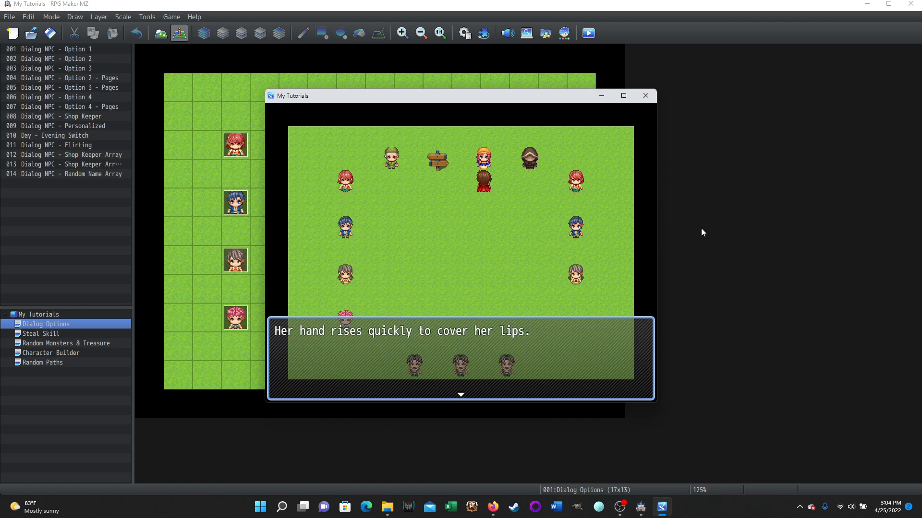
pyautogui.press('Return')
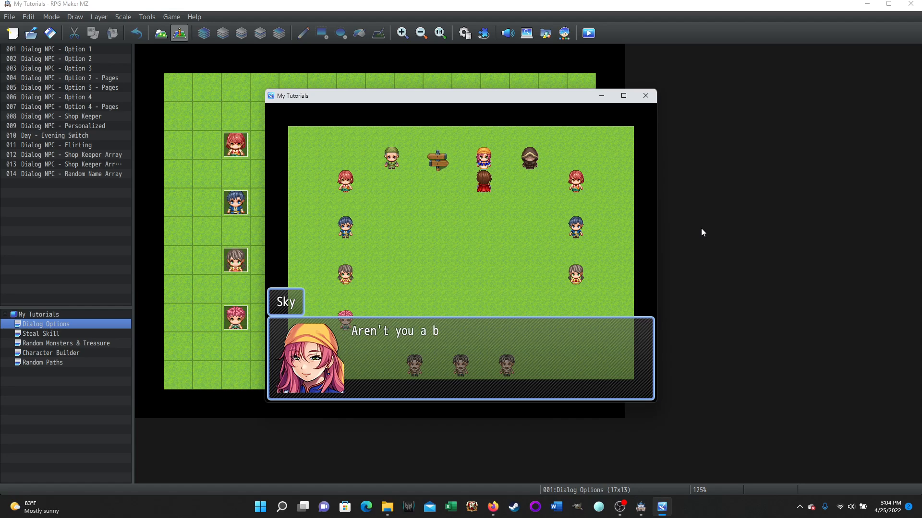
pyautogui.press('Return')
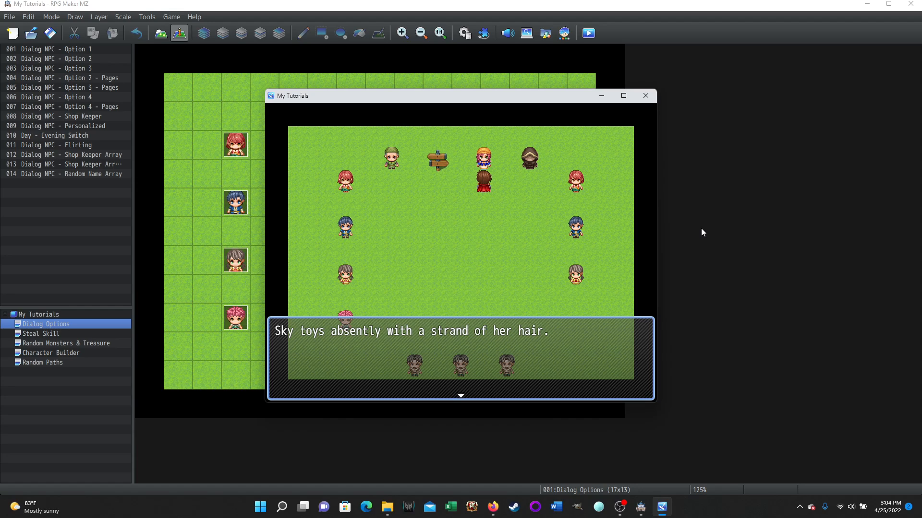
pyautogui.press('Return')
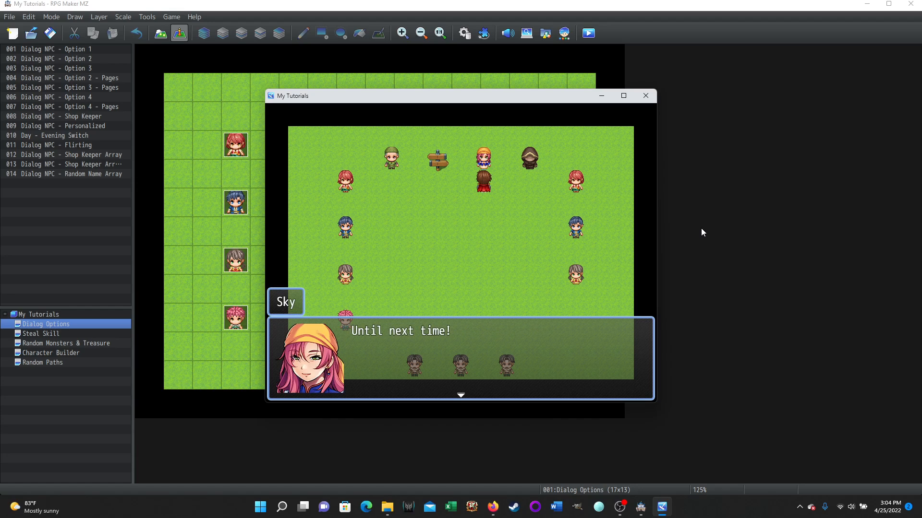
pyautogui.press('Return')
# - Repeat the morning conversation with the flirting girl to check for different random lines and gestures
pyautogui.press('Return')
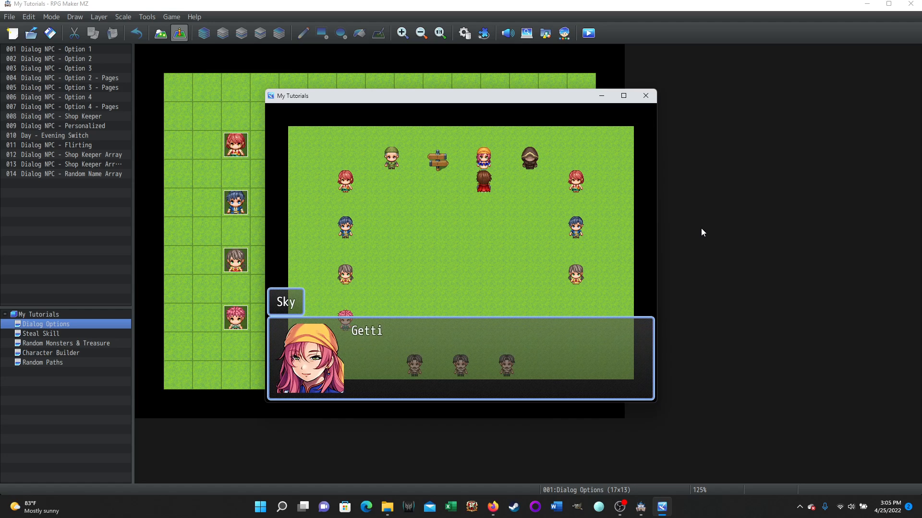
pyautogui.press('Return')
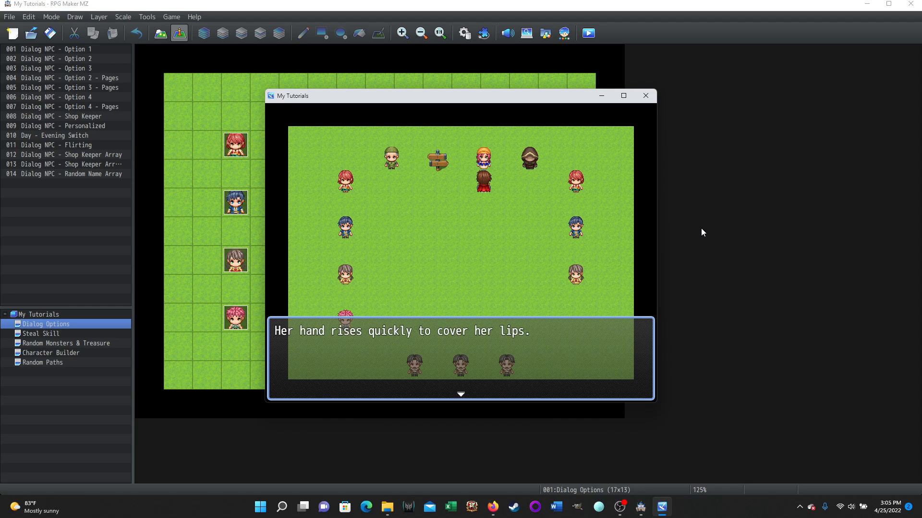
pyautogui.press('Return')
pyautogui.press('Return')
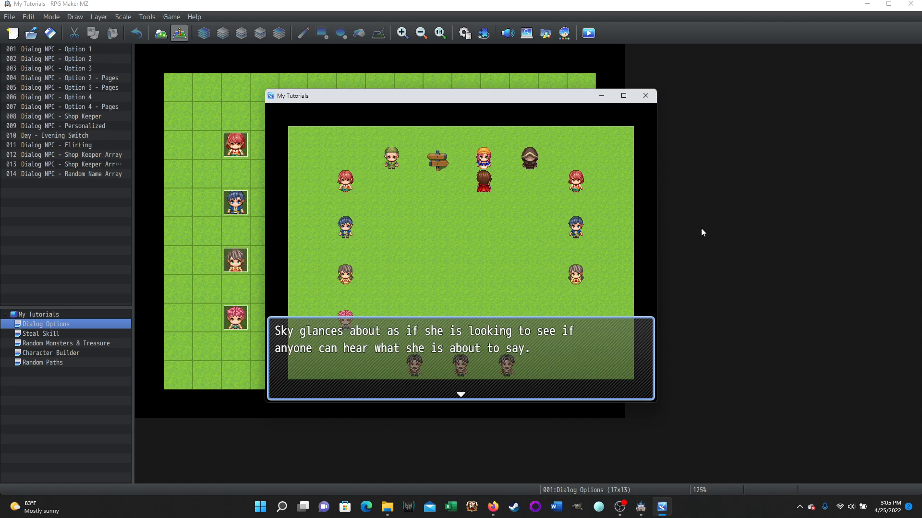
pyautogui.press('Return')
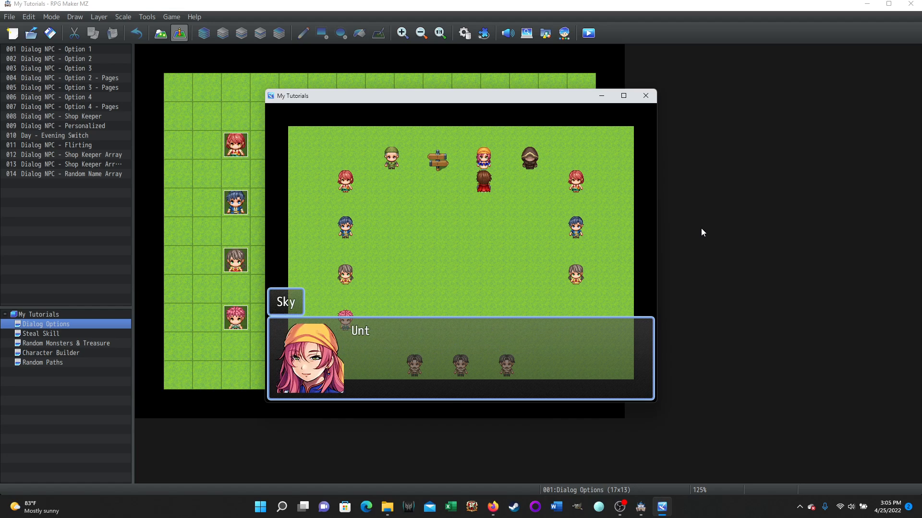
pyautogui.press('Return')
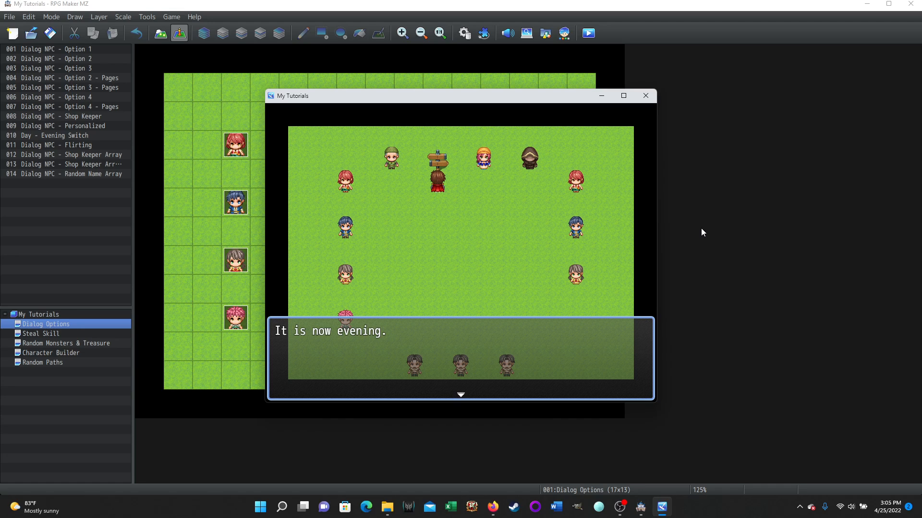
# - Return to the flirting girl and read through her dialog with the time of day set to evening
pyautogui.press('Return')
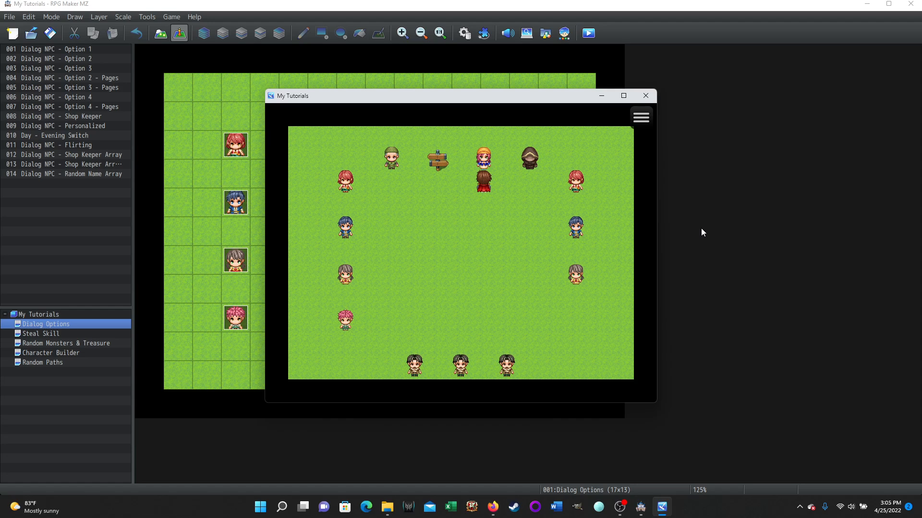
pyautogui.press('Return')
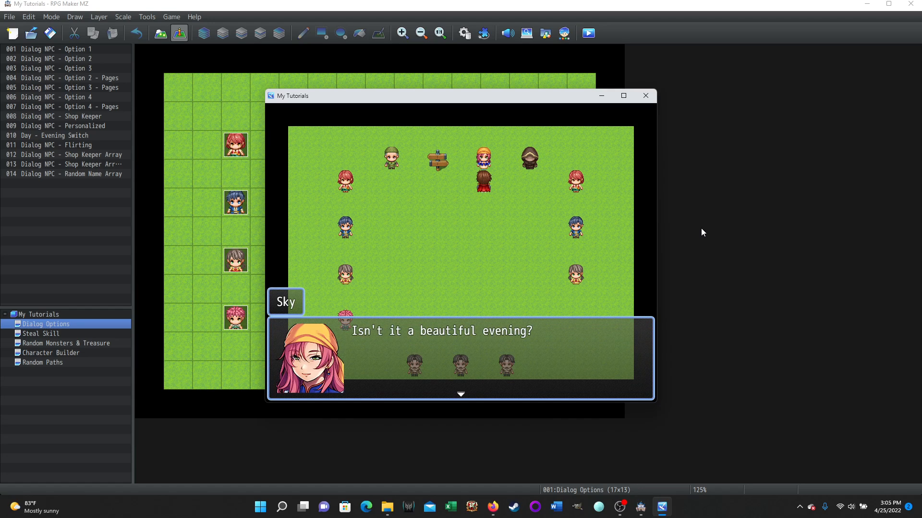
pyautogui.press('Return')
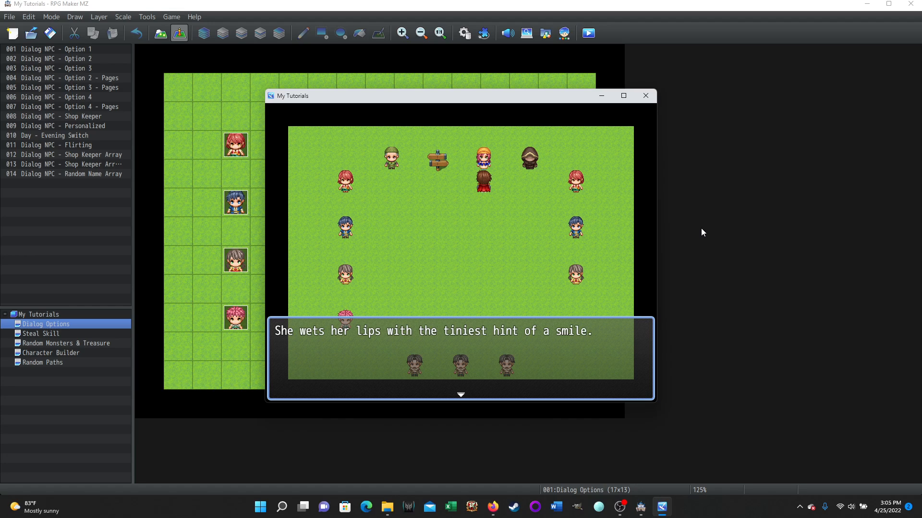
pyautogui.press('Return')
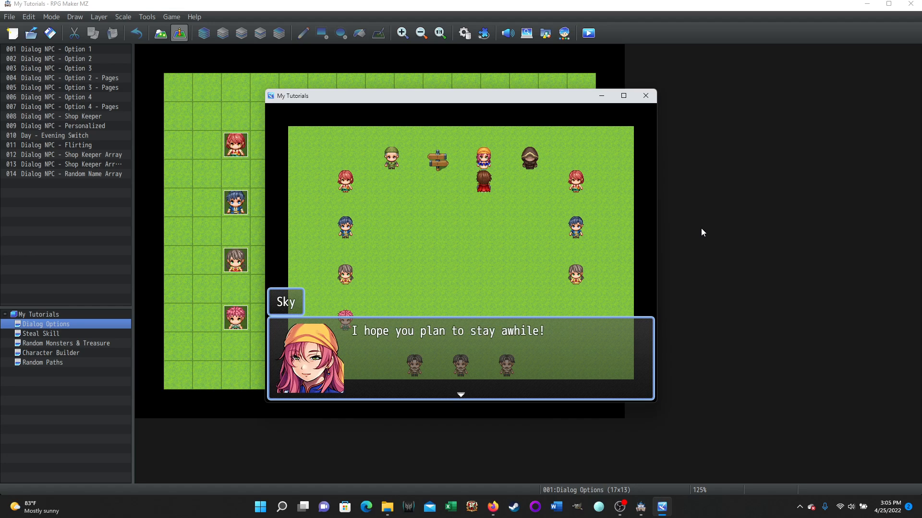
pyautogui.press('Return')
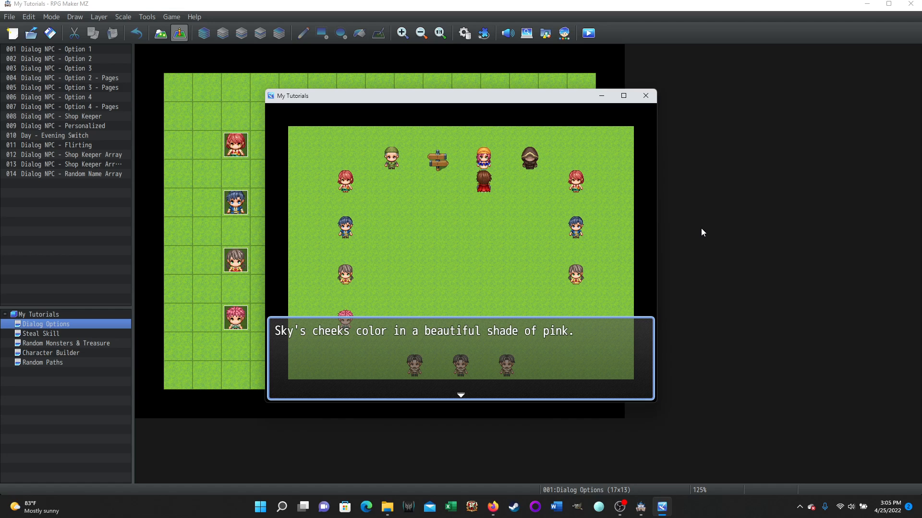
pyautogui.press('Return')
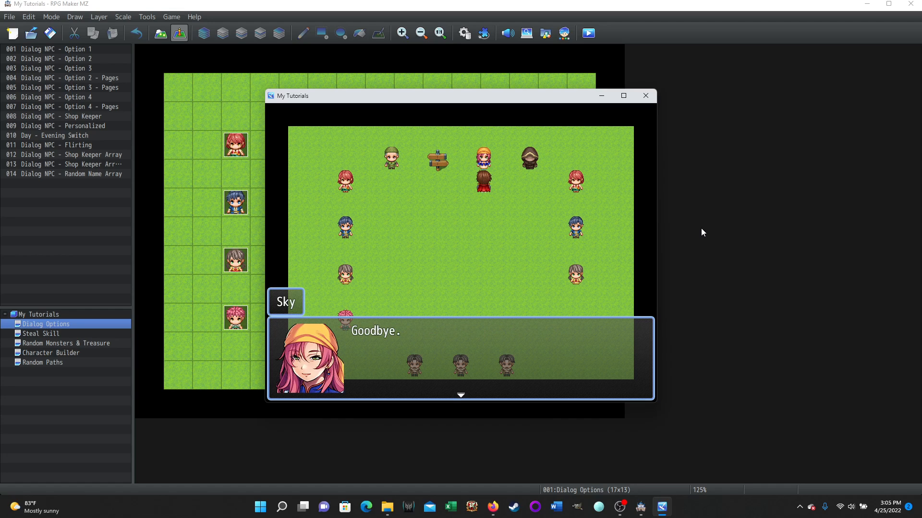
pyautogui.press('Return')
pyautogui.press('Return')
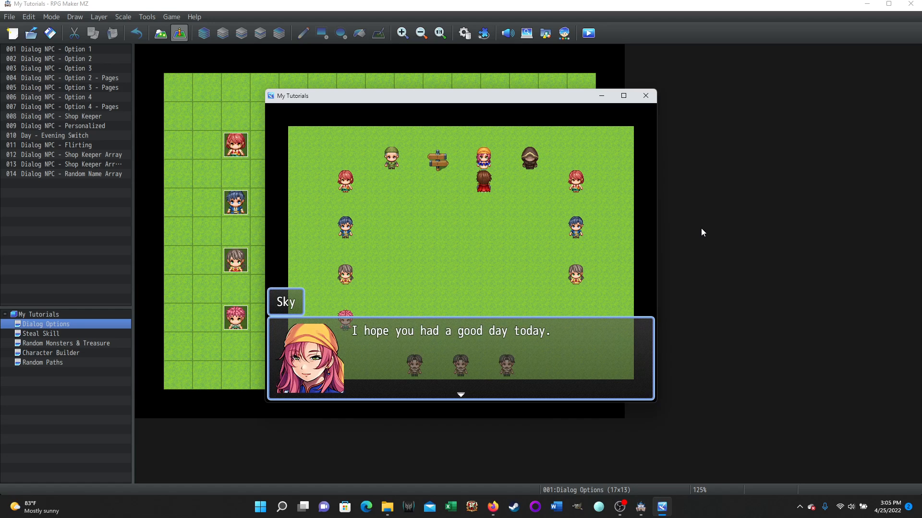
# - Repeat the evening conversation with the flirting girl to compare its random greeting, gestures and farewell, and use the signpost to switch to afternoon
pyautogui.press('Return')
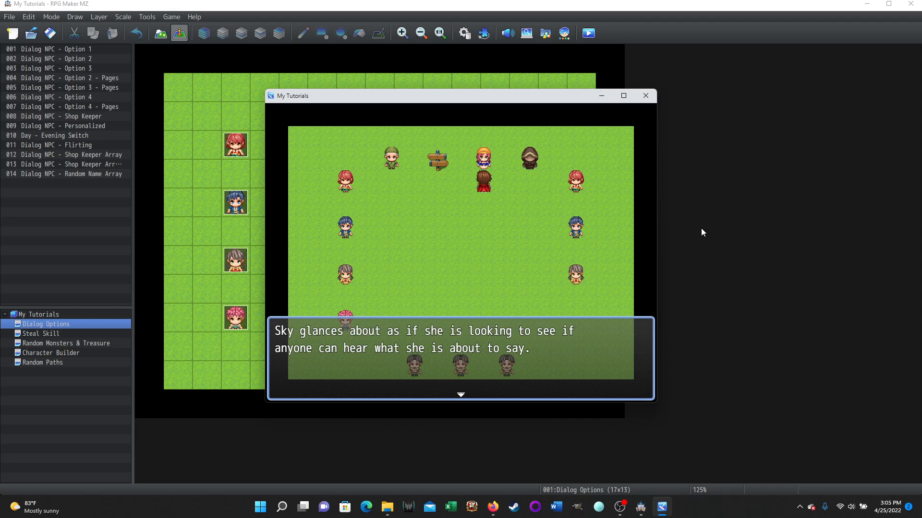
pyautogui.press('Return')
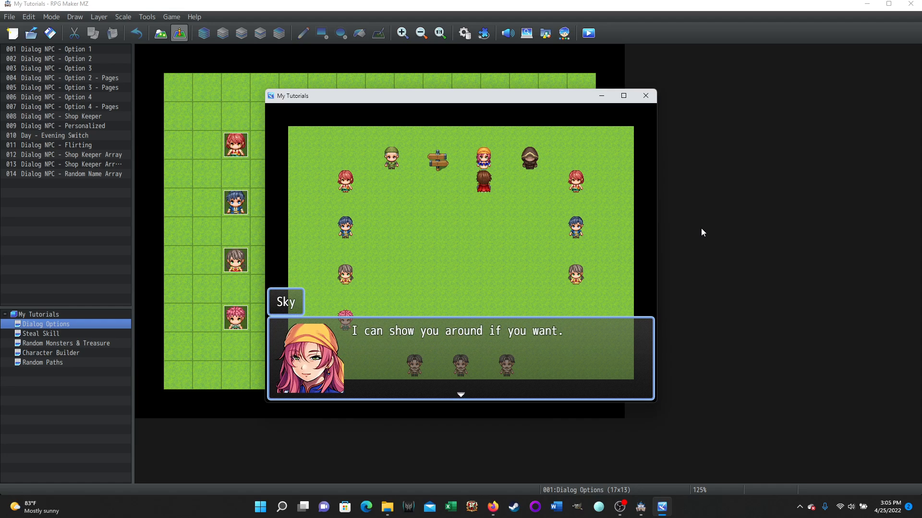
pyautogui.press('Return')
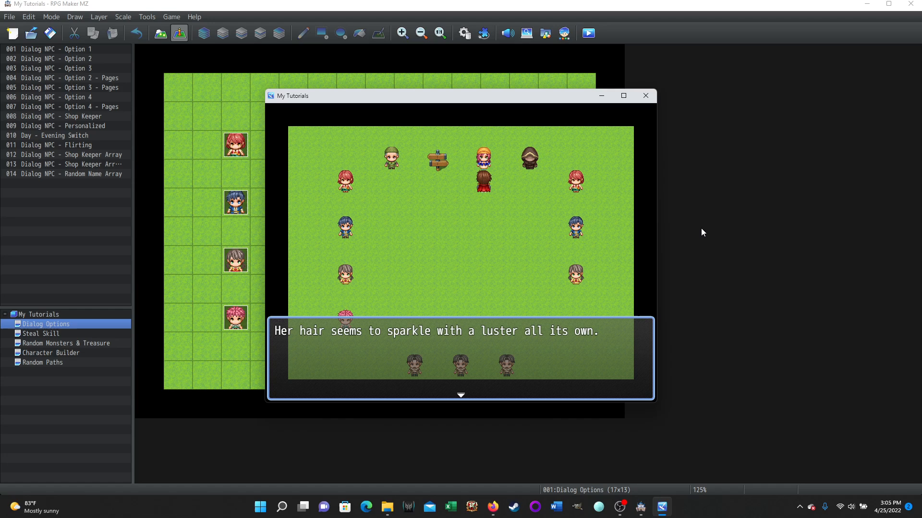
pyautogui.press('Return')
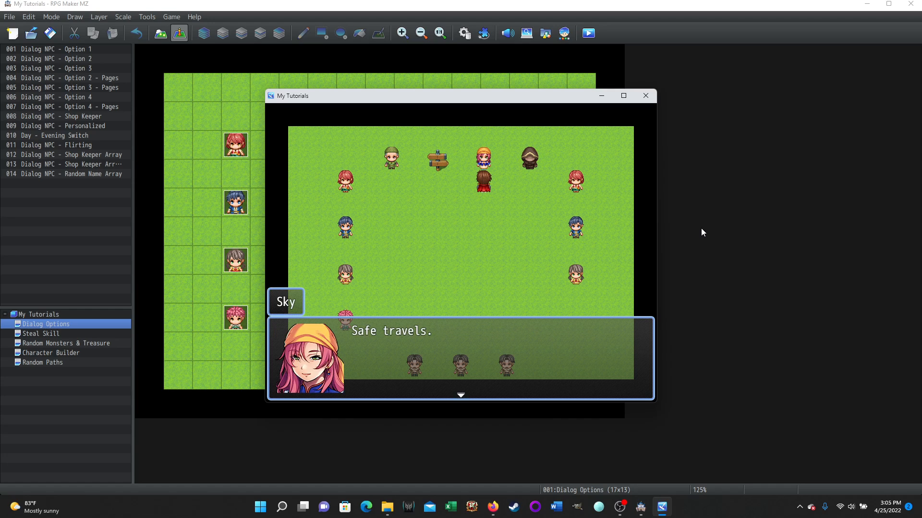
pyautogui.press('Return')
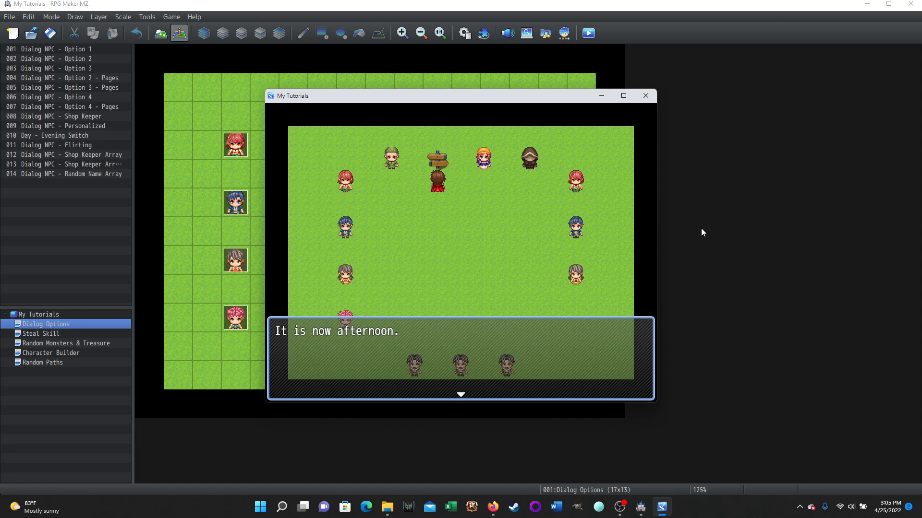
# - Read through the flirting girl's dialog with the time of day set to afternoon, and end the playtest
pyautogui.press('Return')
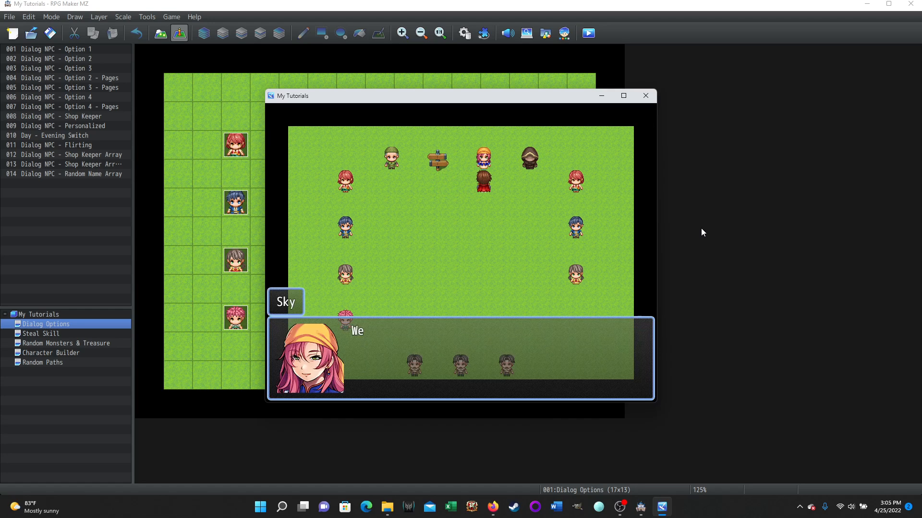
pyautogui.press('Return')
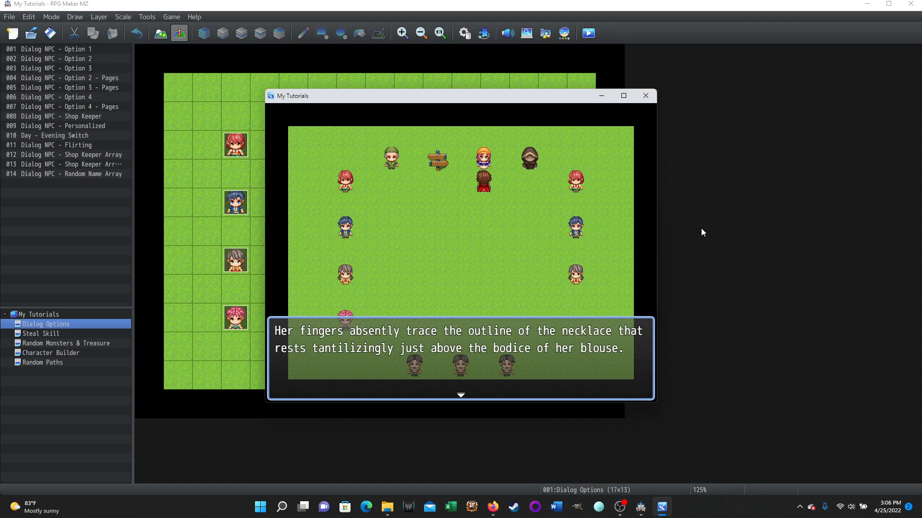
pyautogui.press('Return')
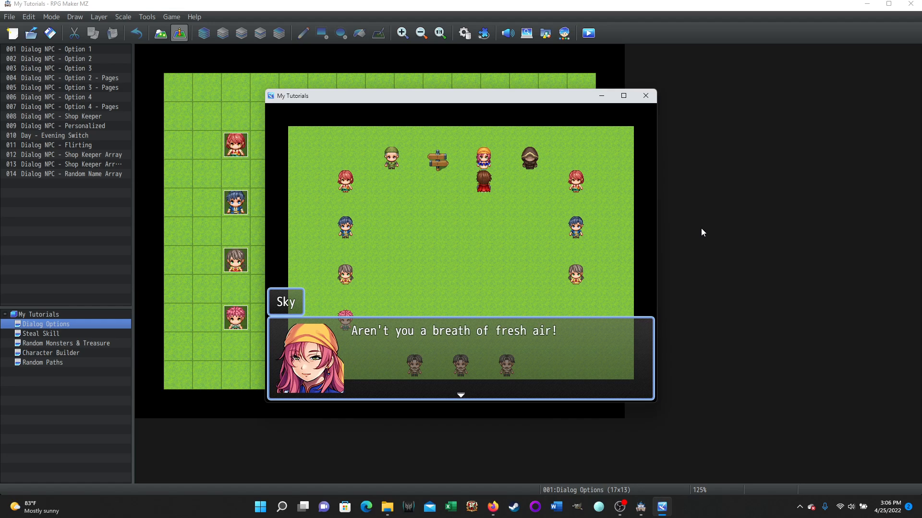
pyautogui.press('Return')
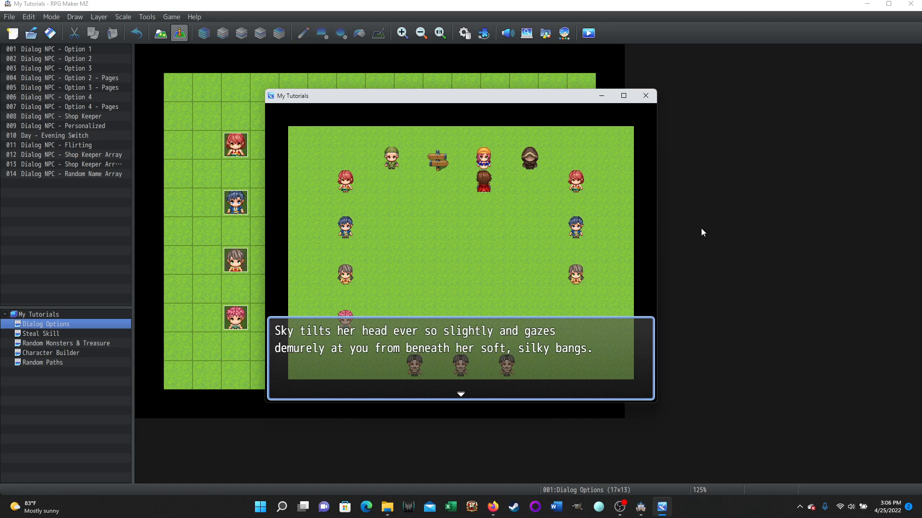
pyautogui.press('Return')
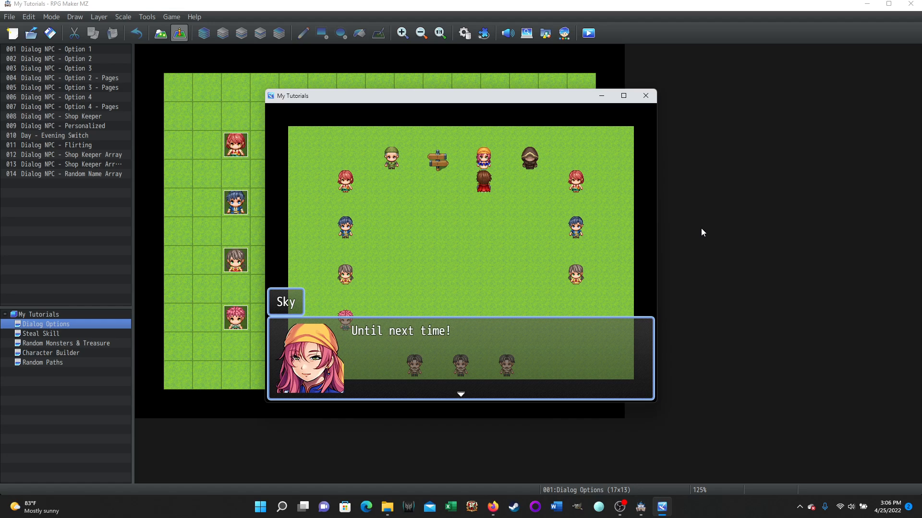
pyautogui.press('Return')
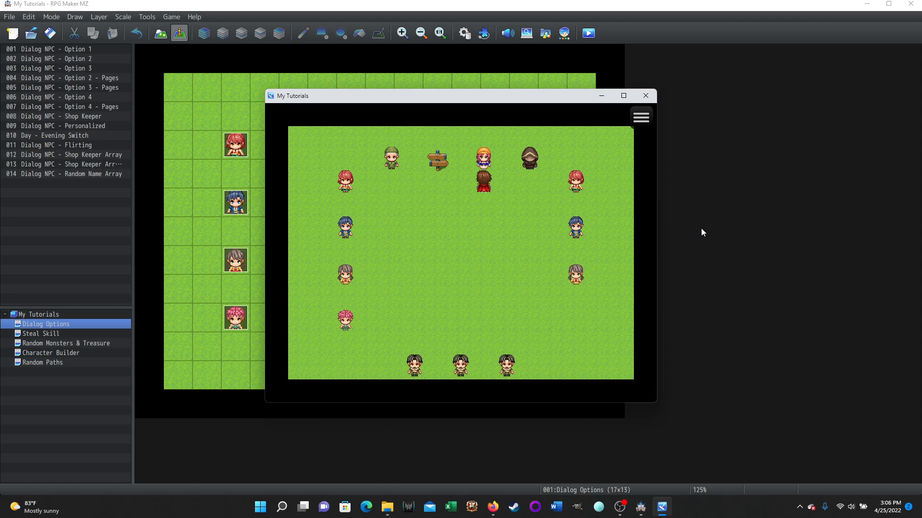
pyautogui.click(645, 95)
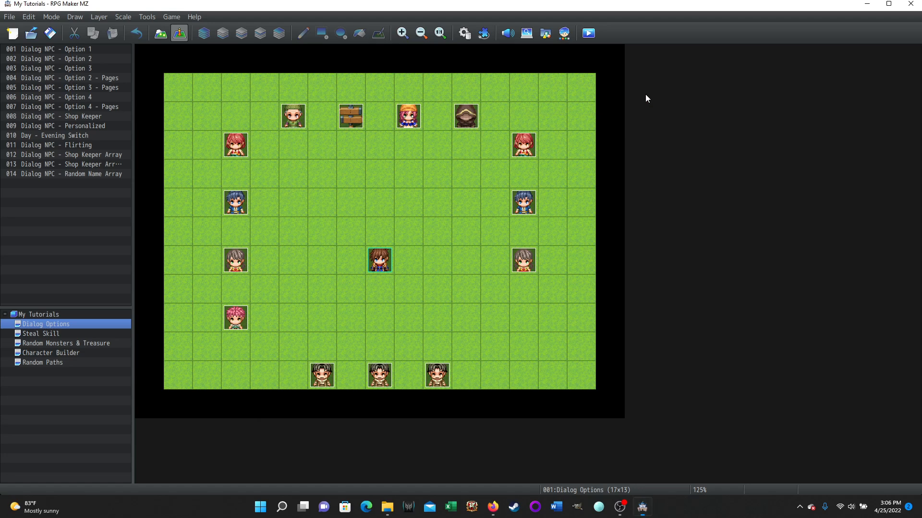
# - Open the signpost's Day - Evening Switch event and review the switch, text and self switch commands on page 1
pyautogui.doubleClick(349, 116)
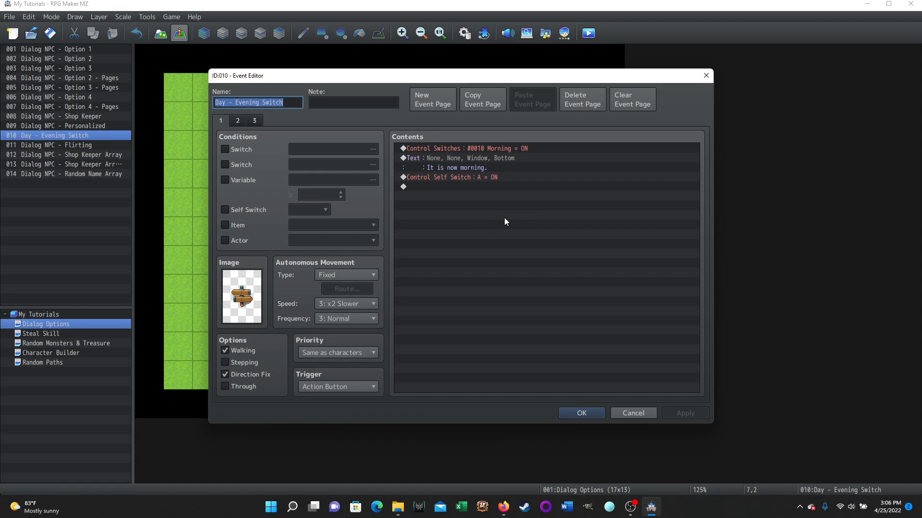
pyautogui.click(529, 148)
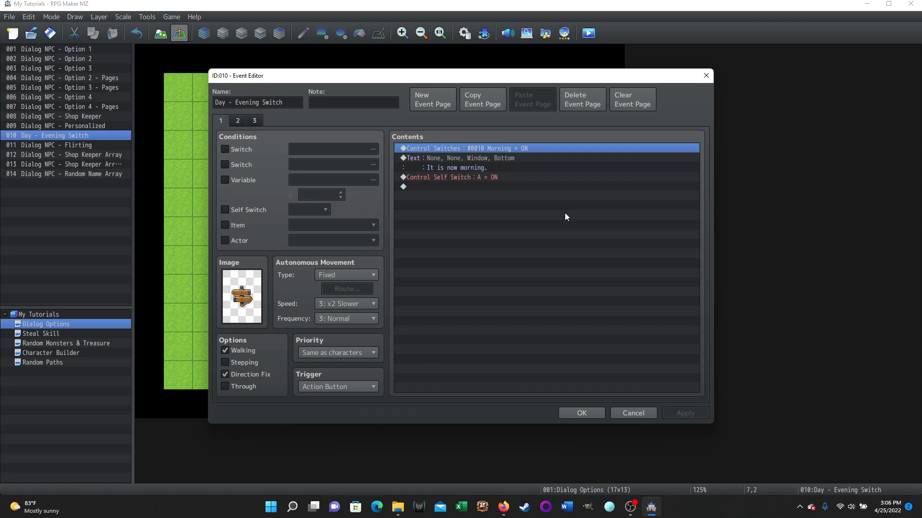
pyautogui.click(494, 165)
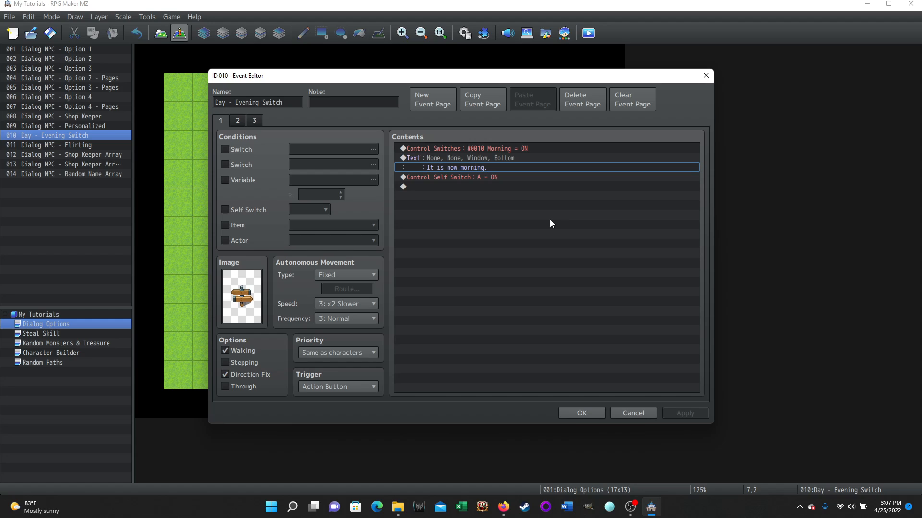
pyautogui.click(480, 178)
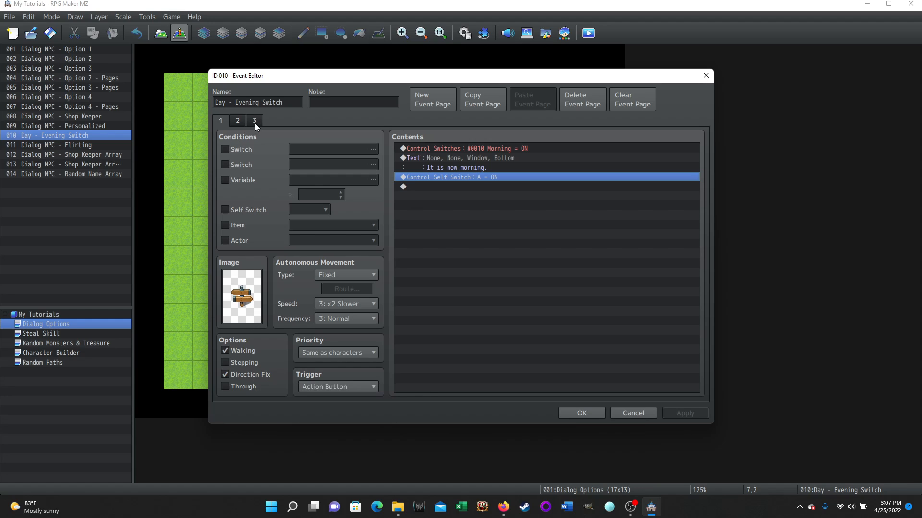
# - Examine page 2 of the signpost event, including its evening and morning switches, message and self switch command
pyautogui.click(238, 122)
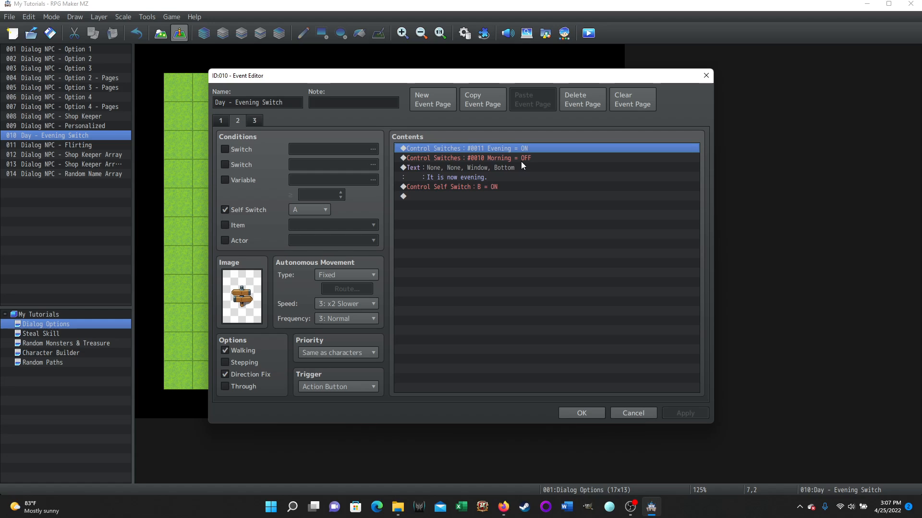
pyautogui.click(494, 177)
pyautogui.click(514, 187)
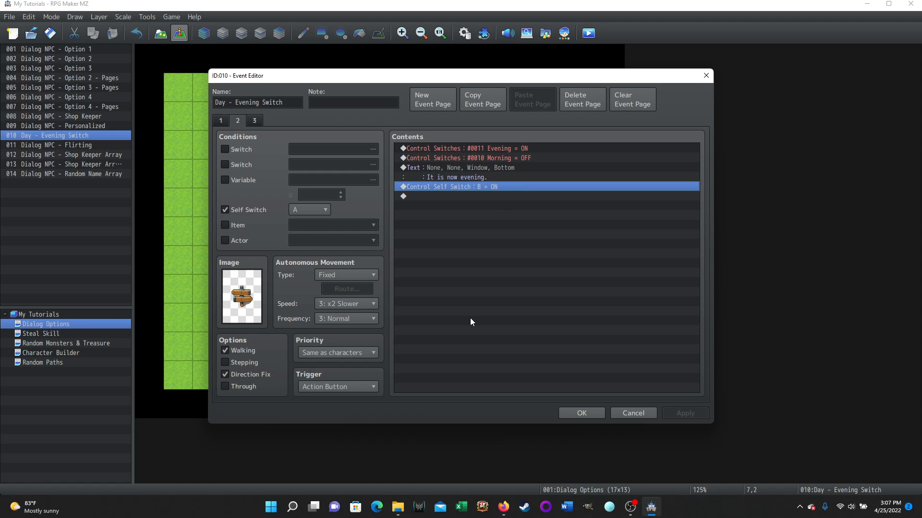
# - Examine the commands on page 3 of the signpost event, return to page 1, and close the event
pyautogui.click(255, 121)
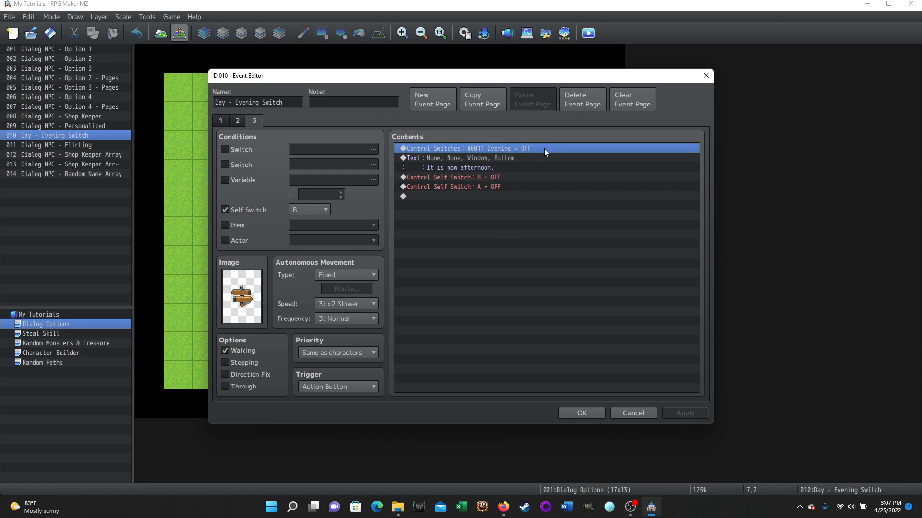
pyautogui.click(514, 168)
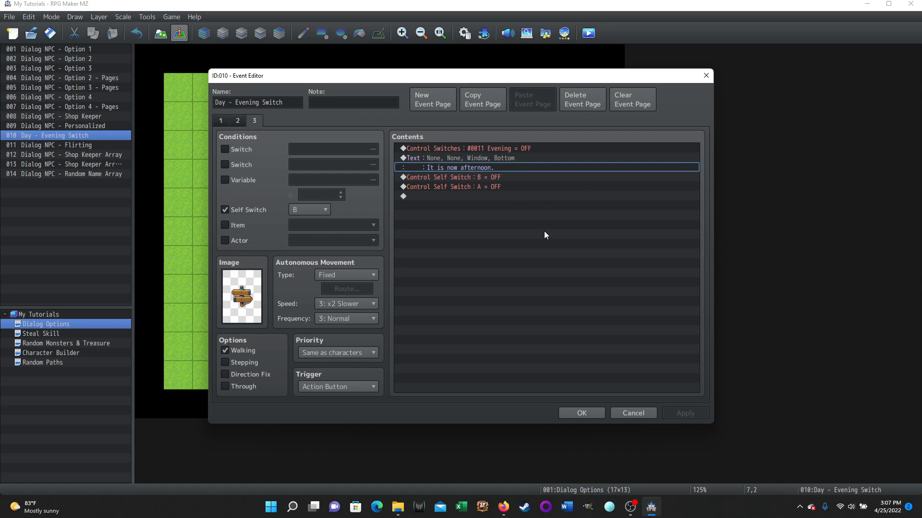
pyautogui.click(506, 175)
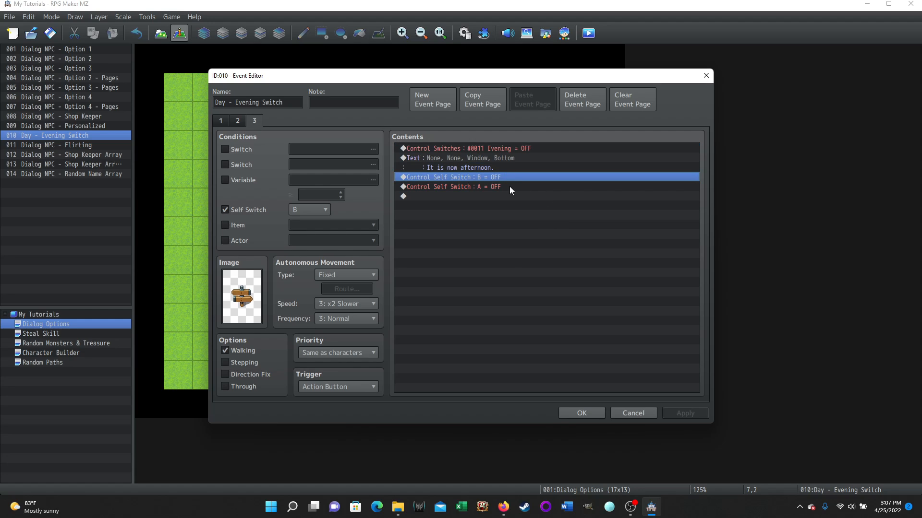
pyautogui.click(509, 187)
pyautogui.click(221, 120)
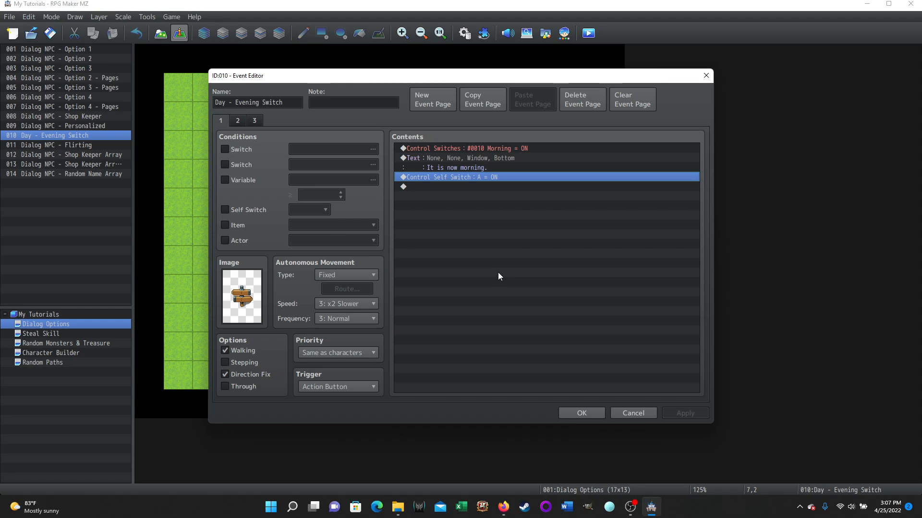
pyautogui.click(588, 414)
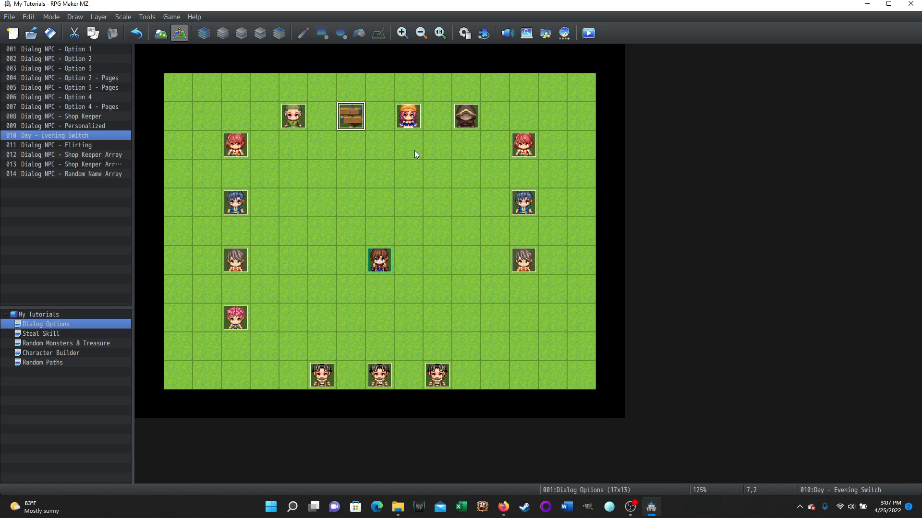
# - Open the Dialog NPC - Flirting event and review page 1's common event calls, text lines, NPC name variable and self switch command
pyautogui.doubleClick(410, 120)
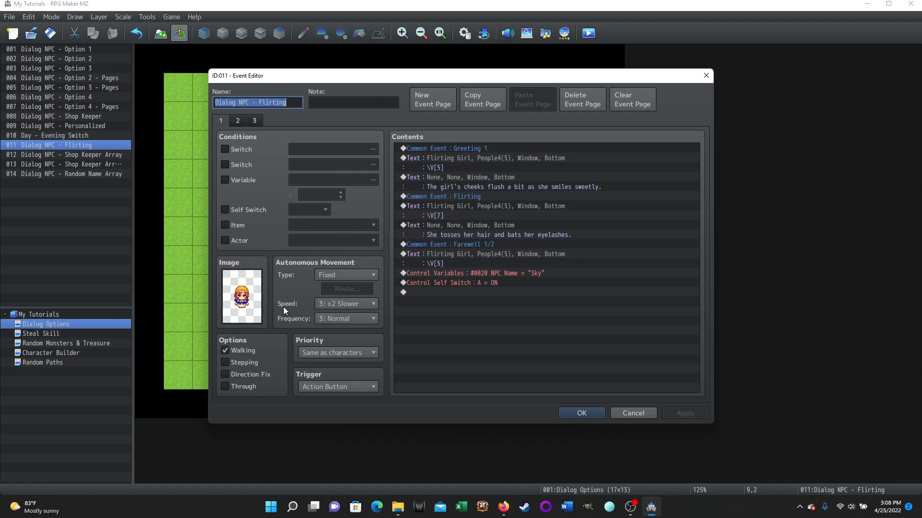
pyautogui.click(495, 148)
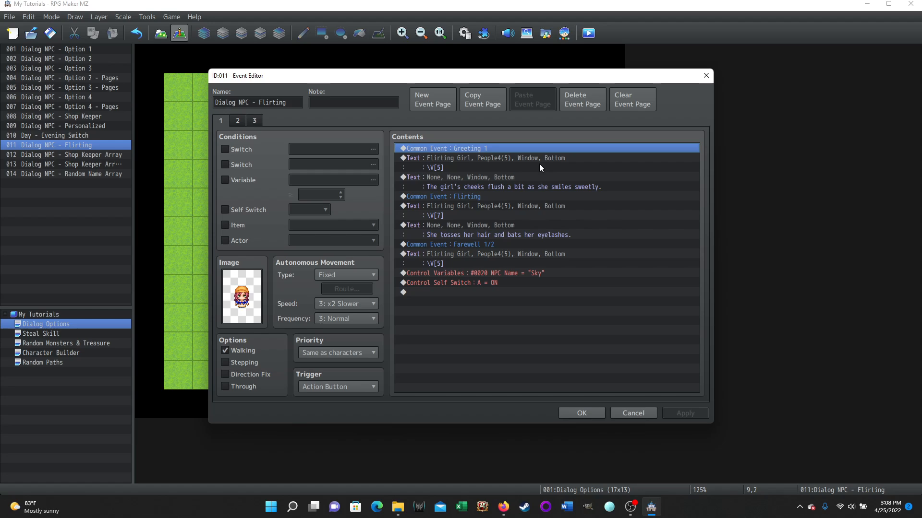
pyautogui.click(444, 167)
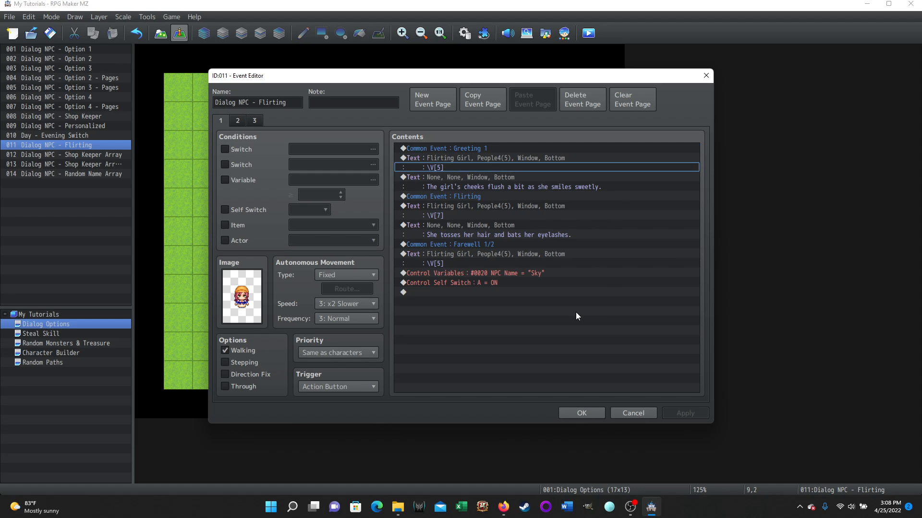
pyautogui.click(467, 182)
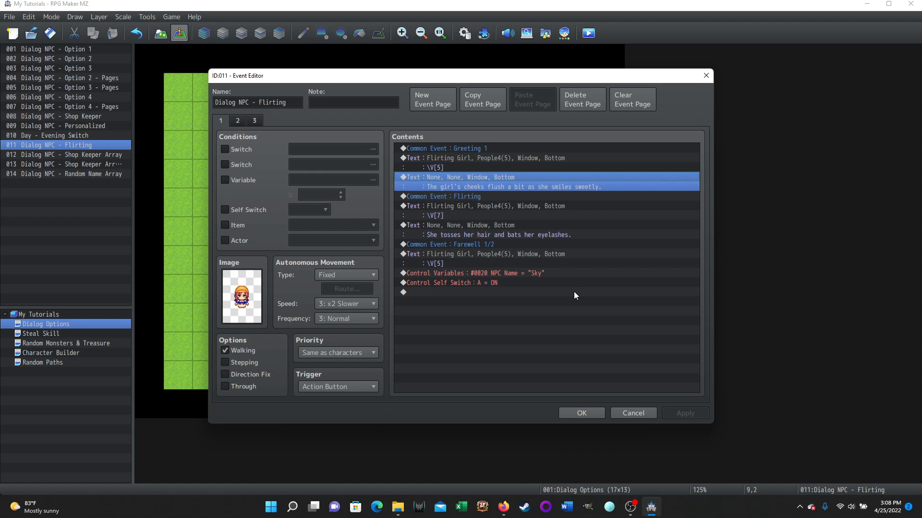
pyautogui.click(469, 197)
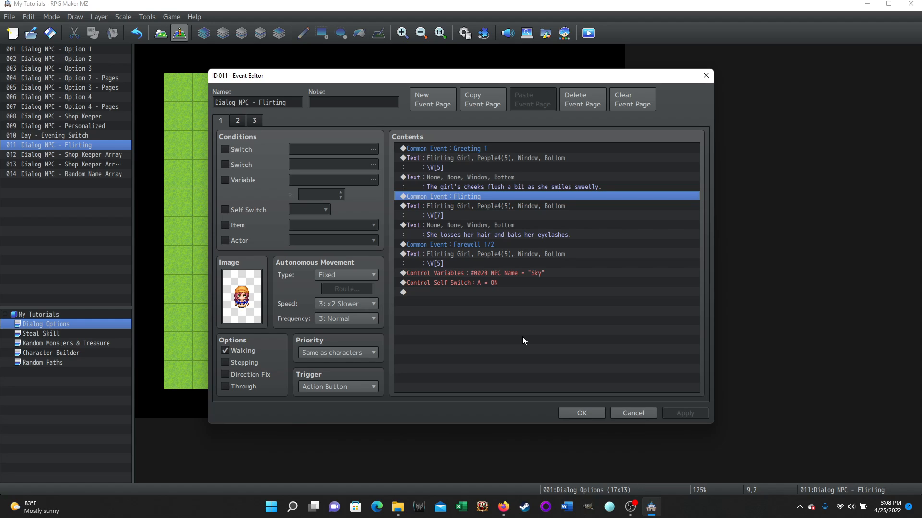
pyautogui.click(452, 216)
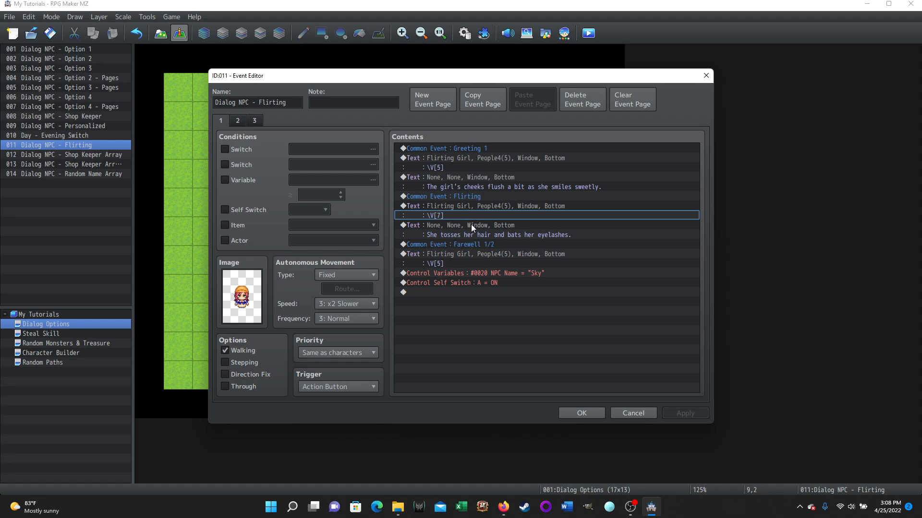
pyautogui.click(489, 235)
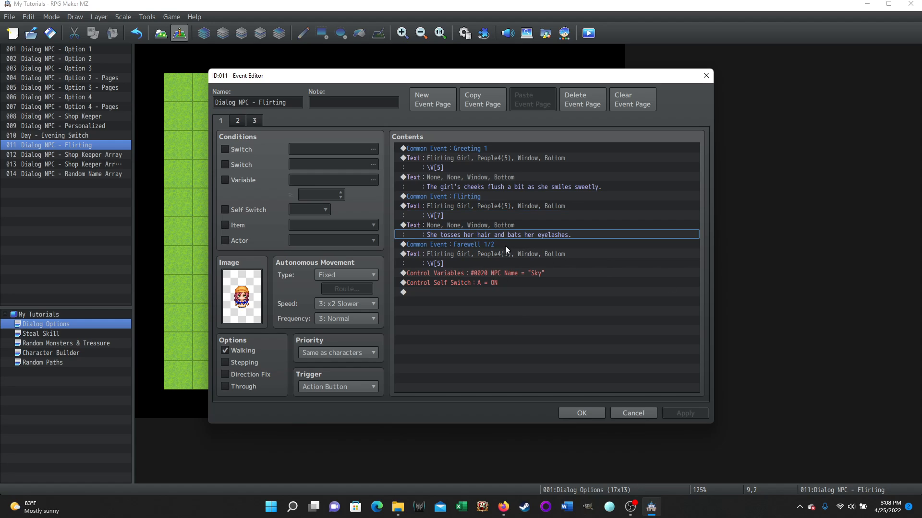
pyautogui.click(505, 245)
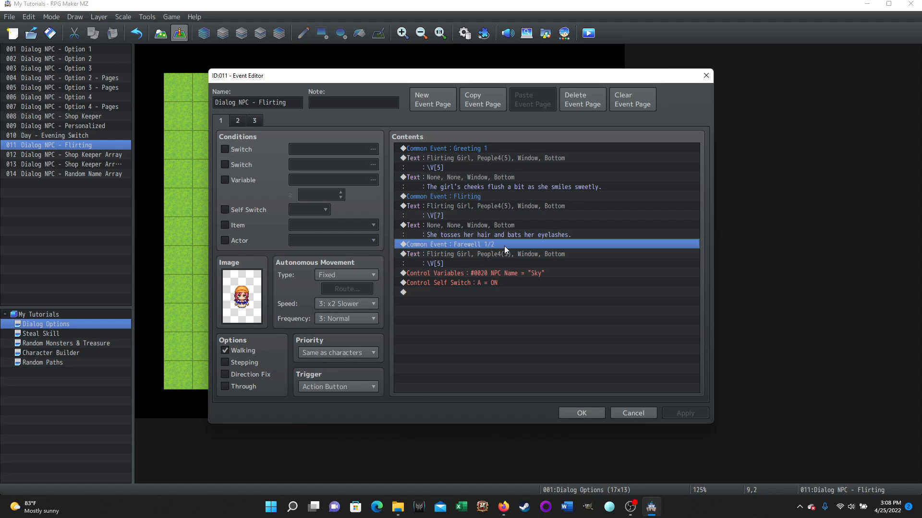
pyautogui.click(454, 263)
pyautogui.click(547, 276)
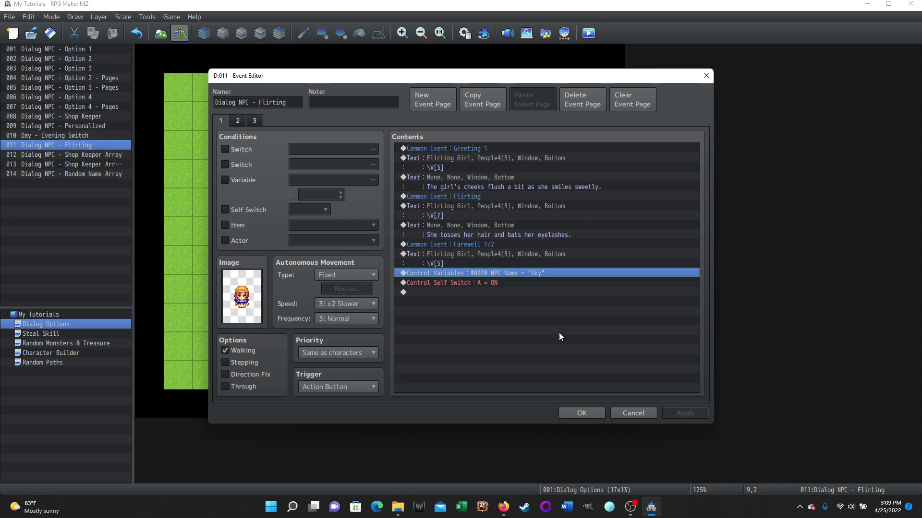
pyautogui.click(517, 286)
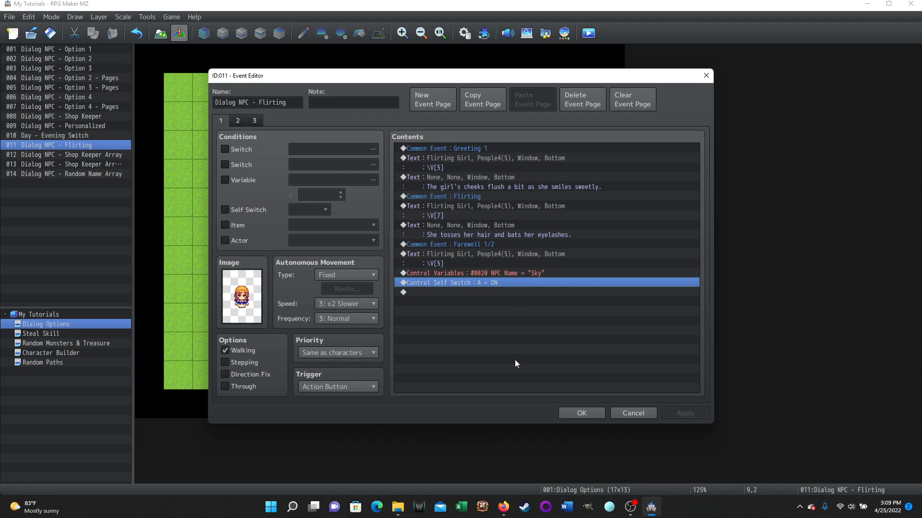
# - Examine page 2 of the flirting event, including its Flirting Name, Flirting, Flirting Pronoun and Farewell 1/2 calls and self switch command
pyautogui.click(236, 121)
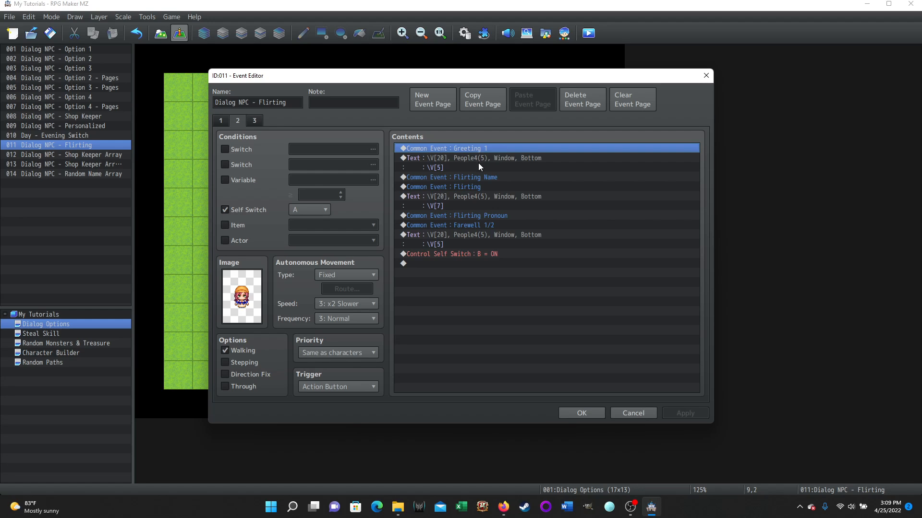
pyautogui.click(507, 177)
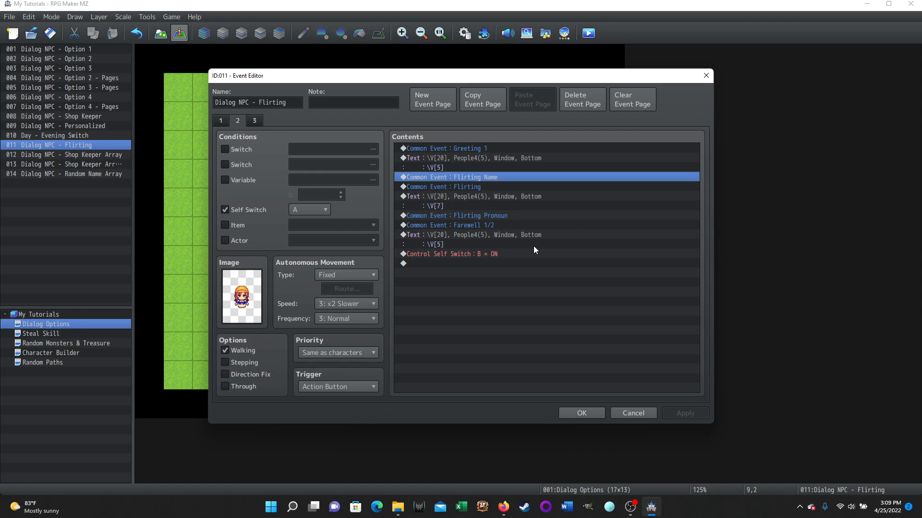
pyautogui.click(487, 189)
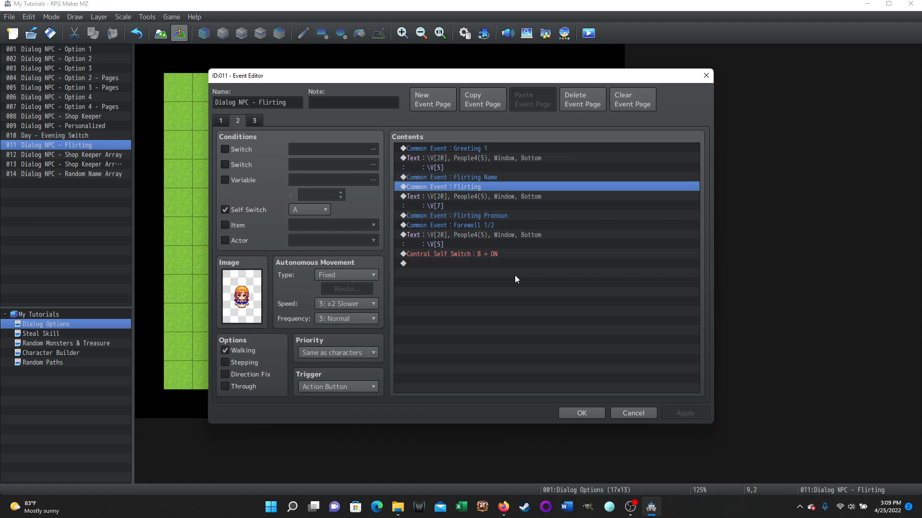
pyautogui.click(504, 176)
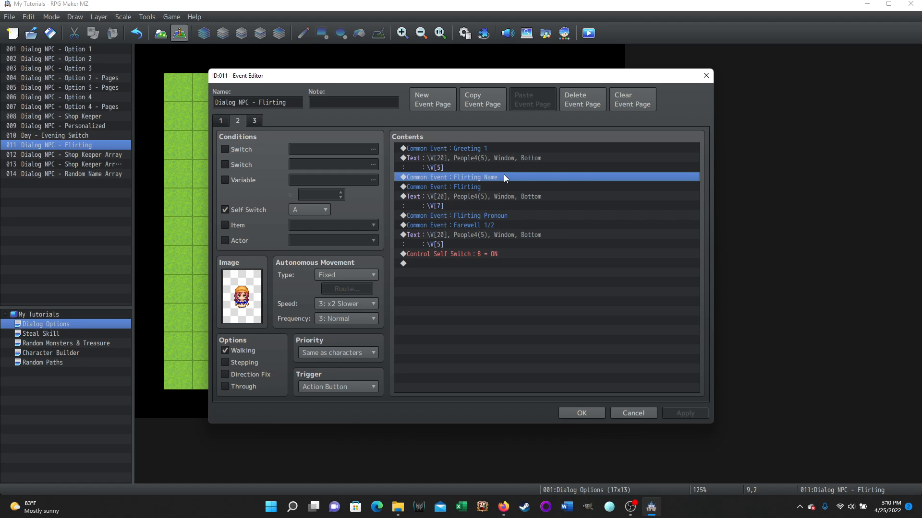
pyautogui.click(490, 187)
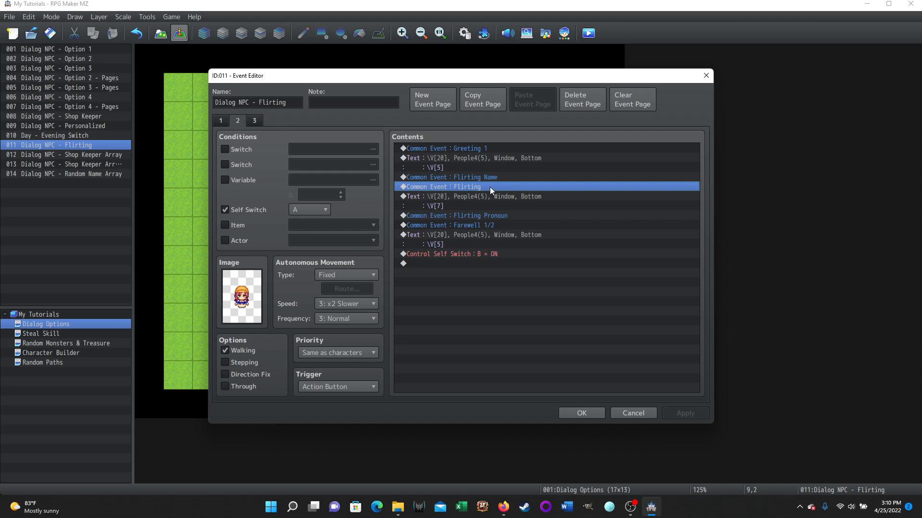
pyautogui.click(516, 217)
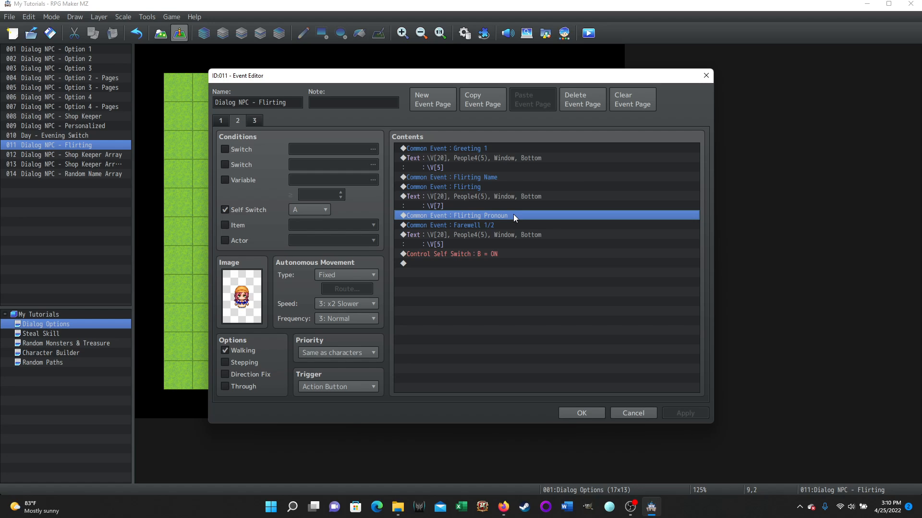
pyautogui.click(504, 226)
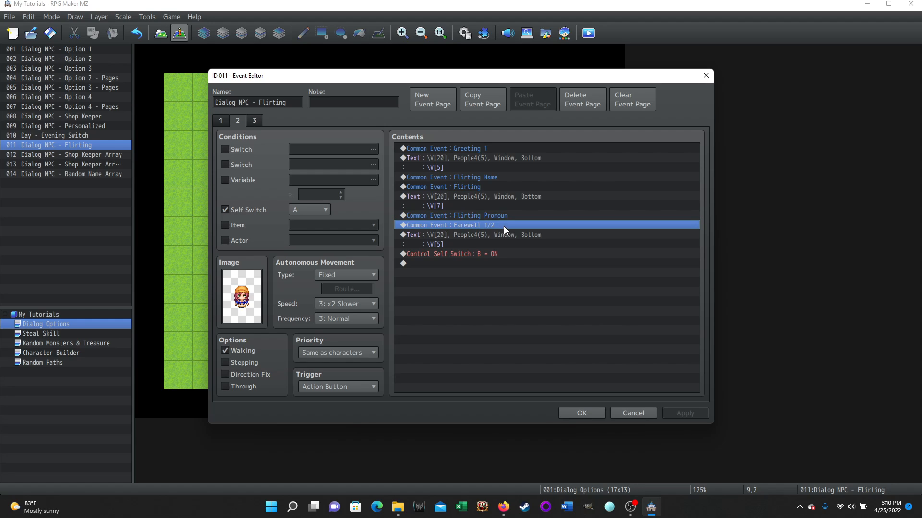
pyautogui.click(451, 244)
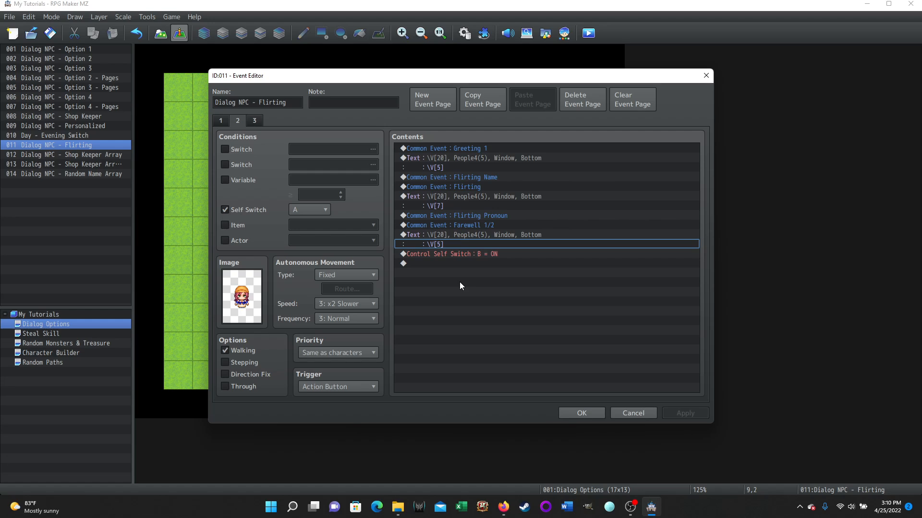
pyautogui.click(480, 256)
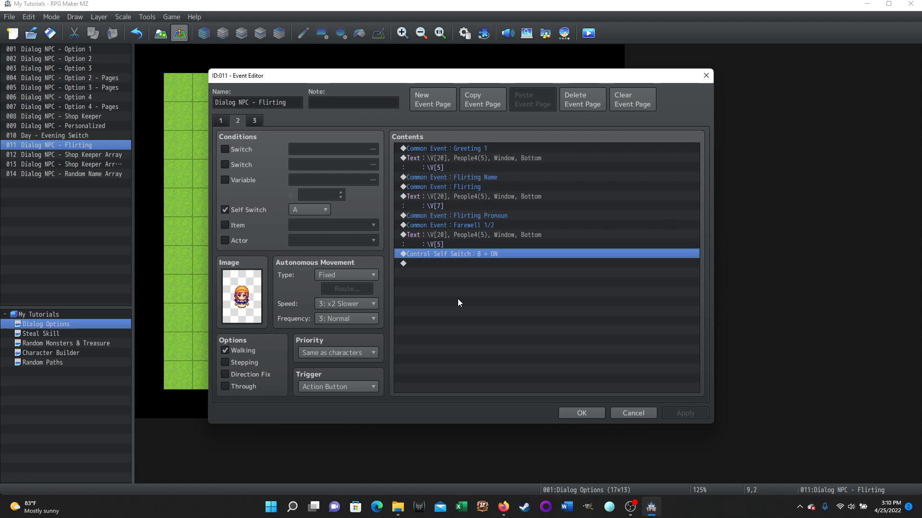
# - Examine page 3's random number variable, If/Else branches and farewell call, return to page 1, and close the flirting event without changes
pyautogui.click(256, 121)
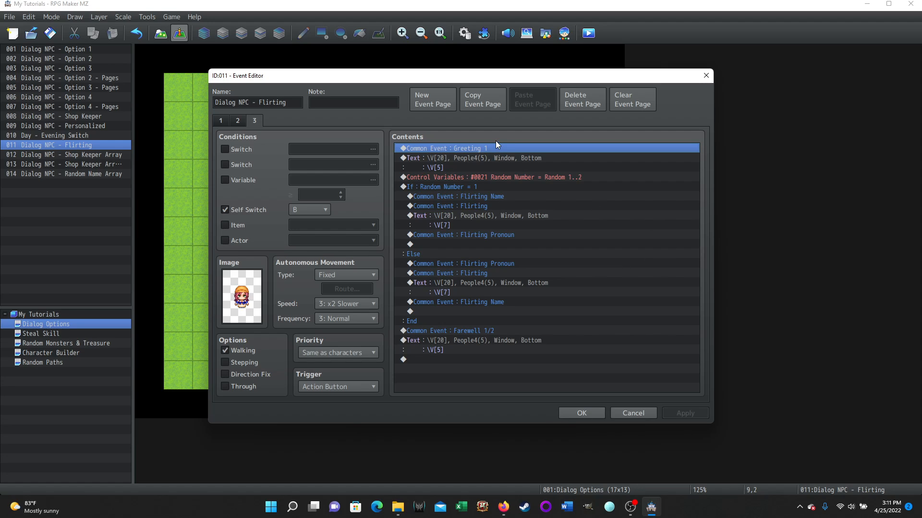
pyautogui.click(586, 180)
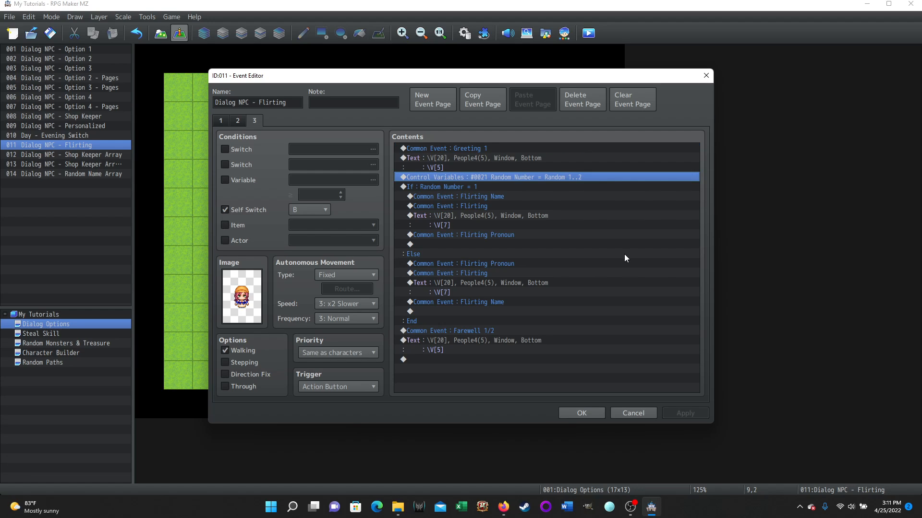
pyautogui.click(480, 189)
pyautogui.click(516, 200)
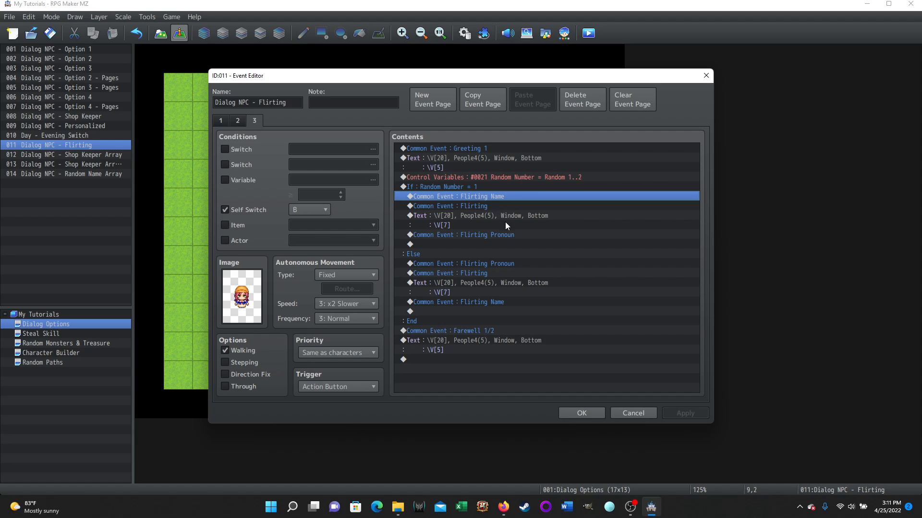
pyautogui.click(520, 234)
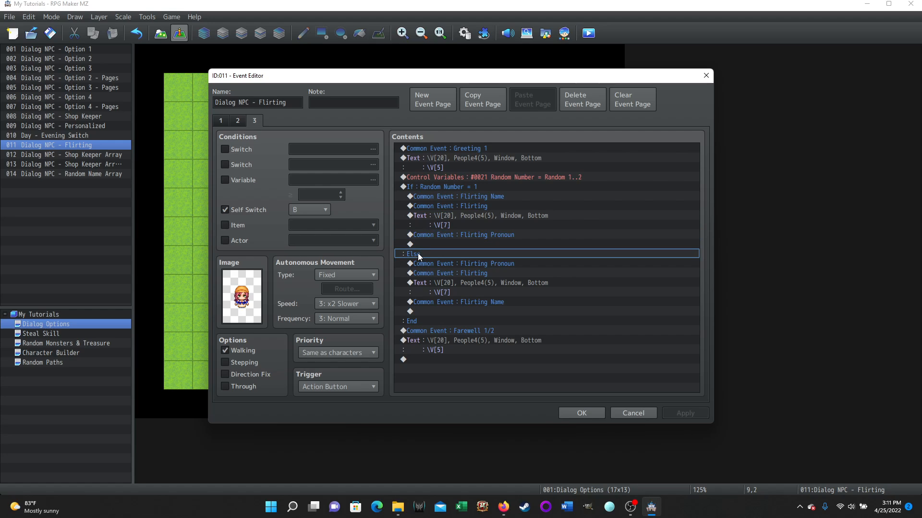
pyautogui.click(481, 187)
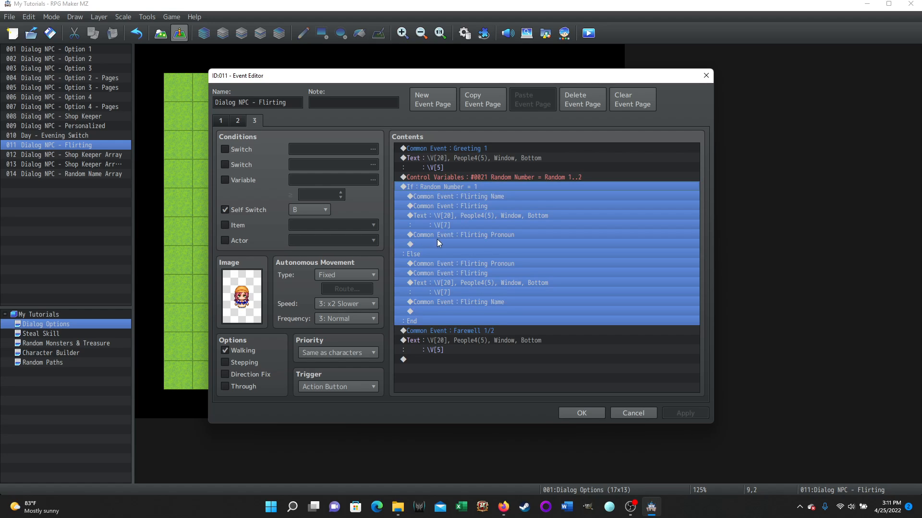
pyautogui.click(431, 255)
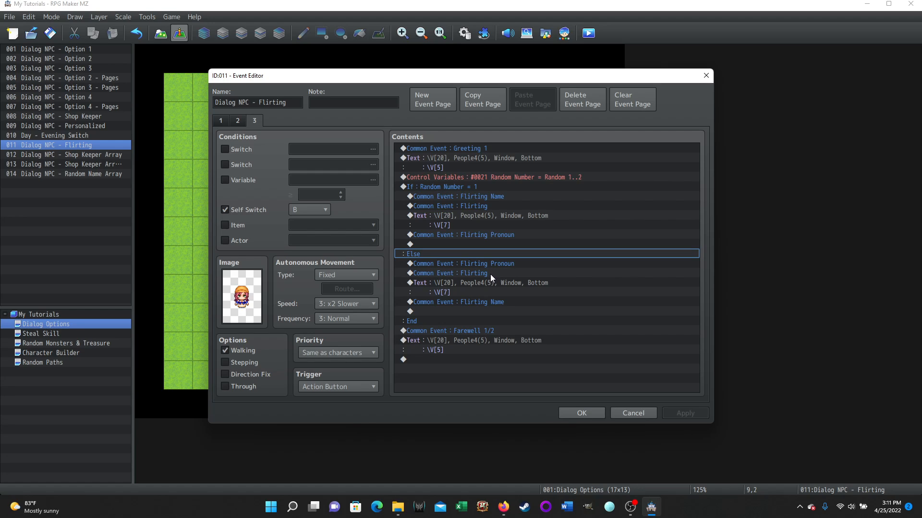
pyautogui.click(516, 303)
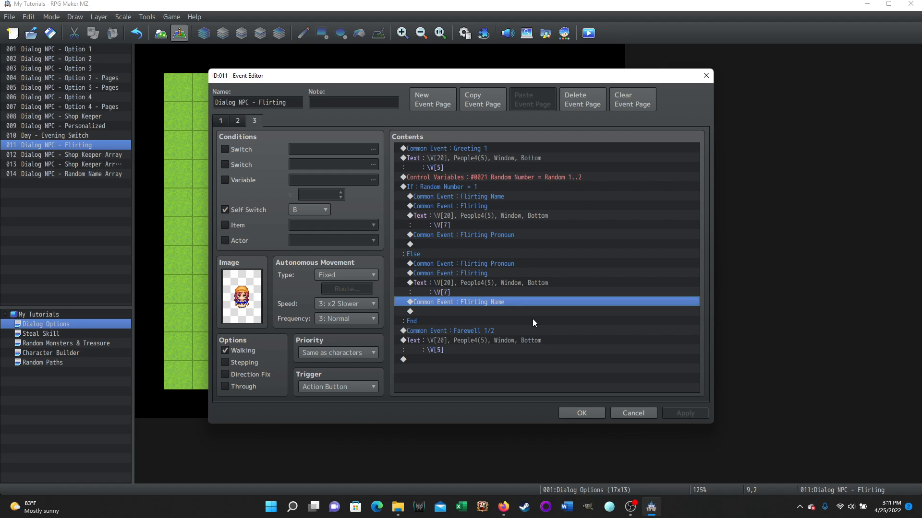
pyautogui.click(503, 330)
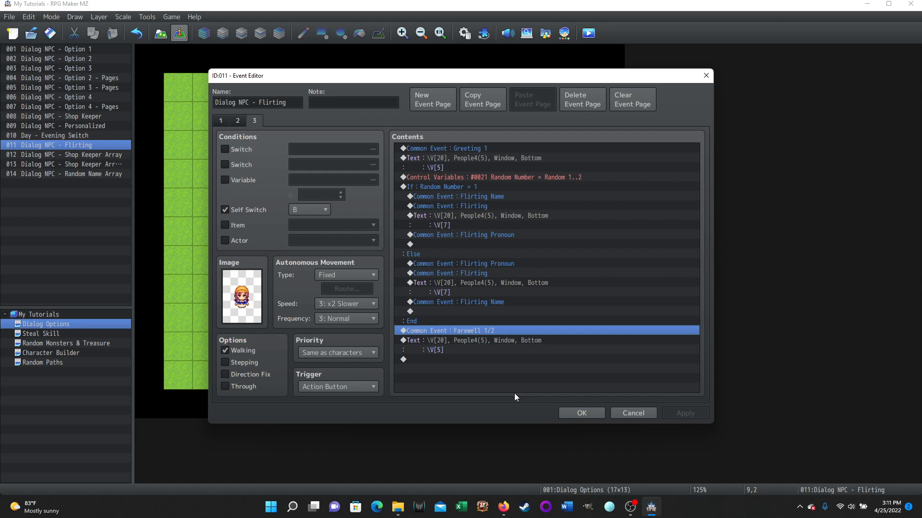
pyautogui.click(587, 178)
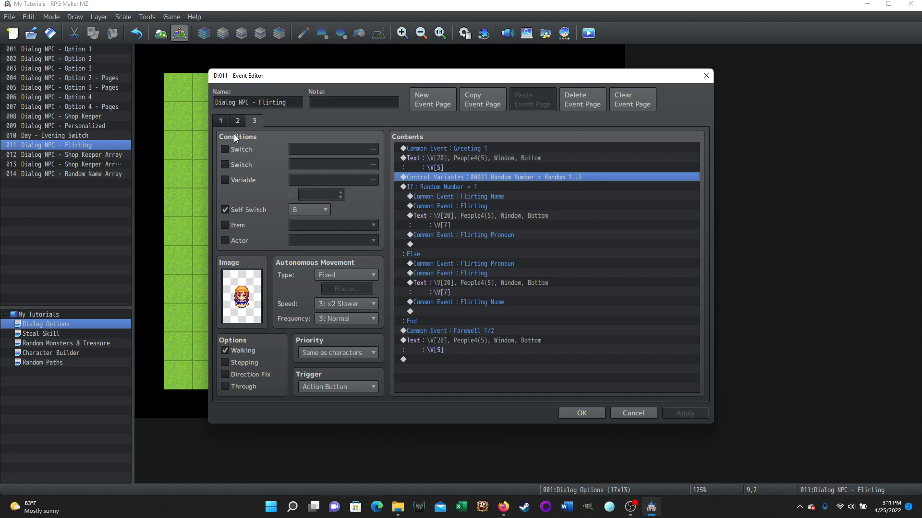
pyautogui.click(221, 121)
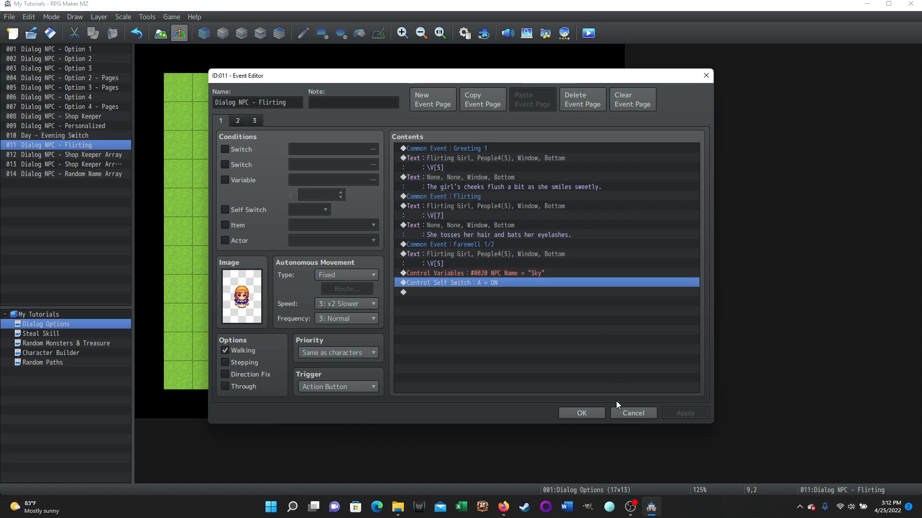
pyautogui.click(631, 413)
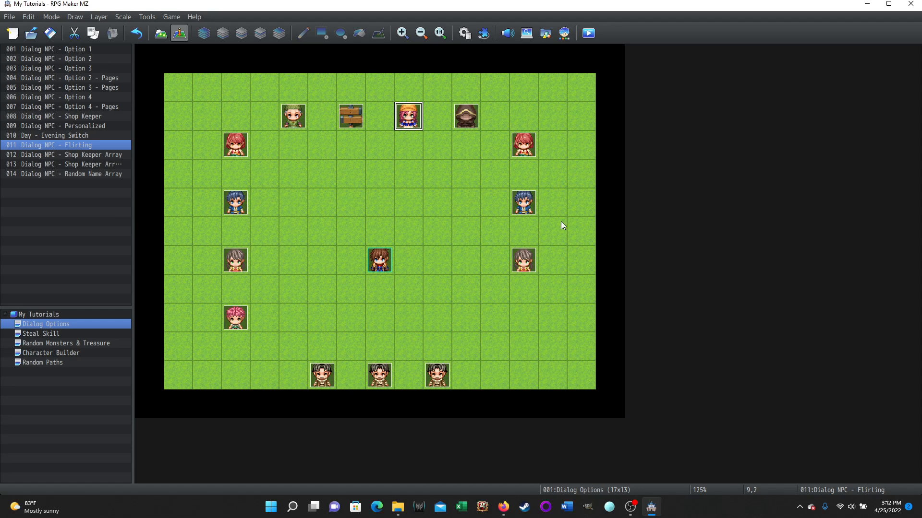
# - Open the Greeting 1 common event in the database and examine its Morning branch's Greeting 1 - Morning call and exit command
pyautogui.click(465, 36)
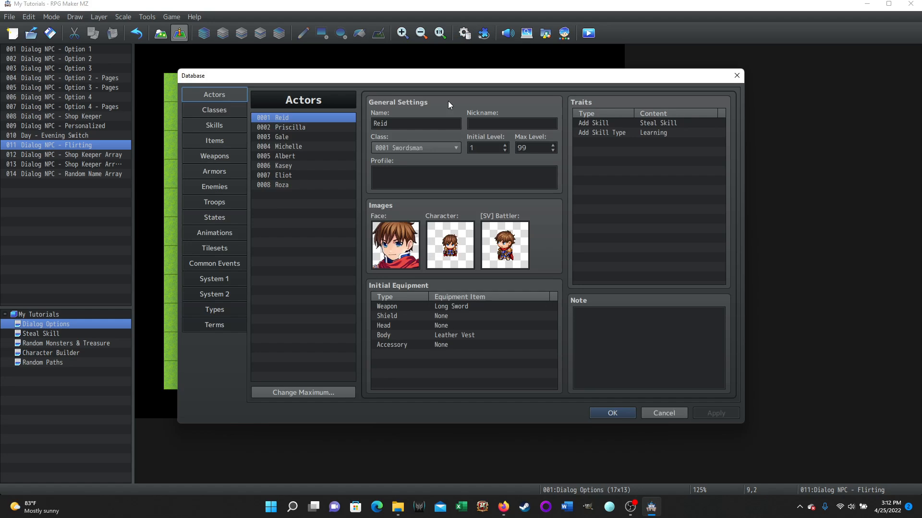
pyautogui.click(212, 264)
pyautogui.click(302, 126)
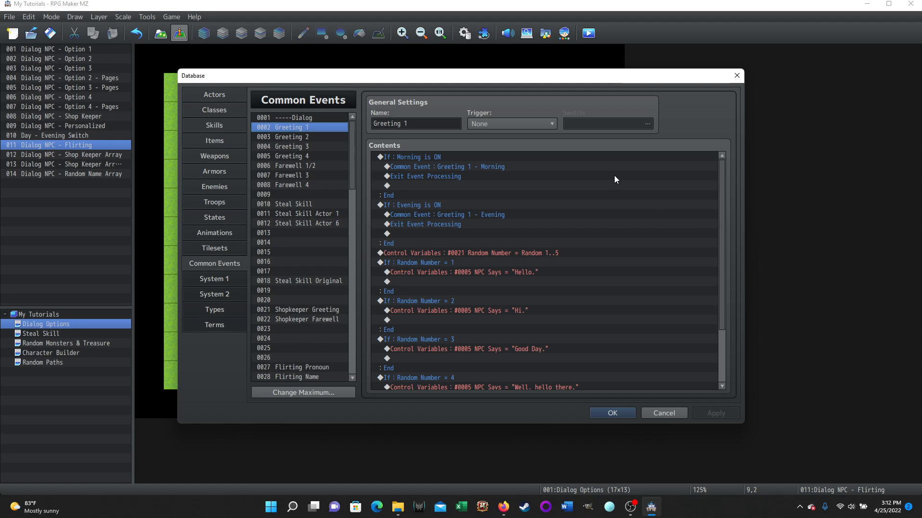
pyautogui.click(444, 157)
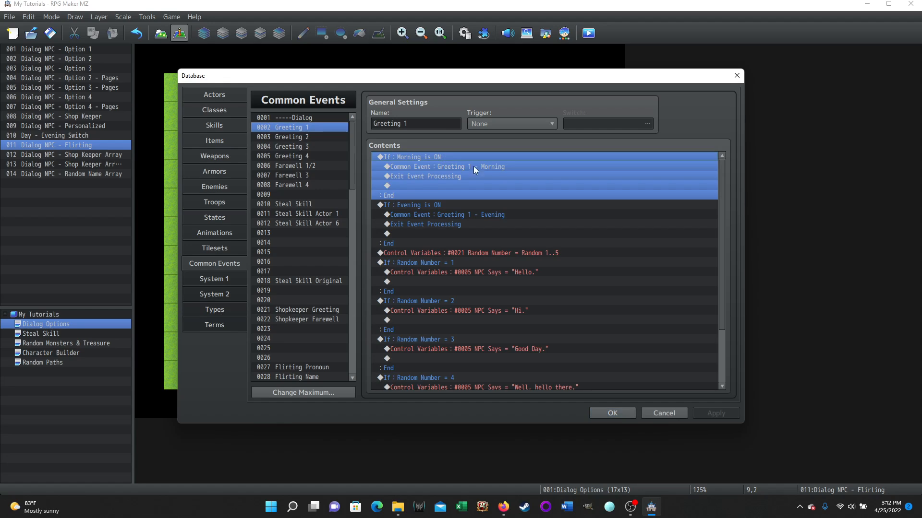
pyautogui.click(422, 205)
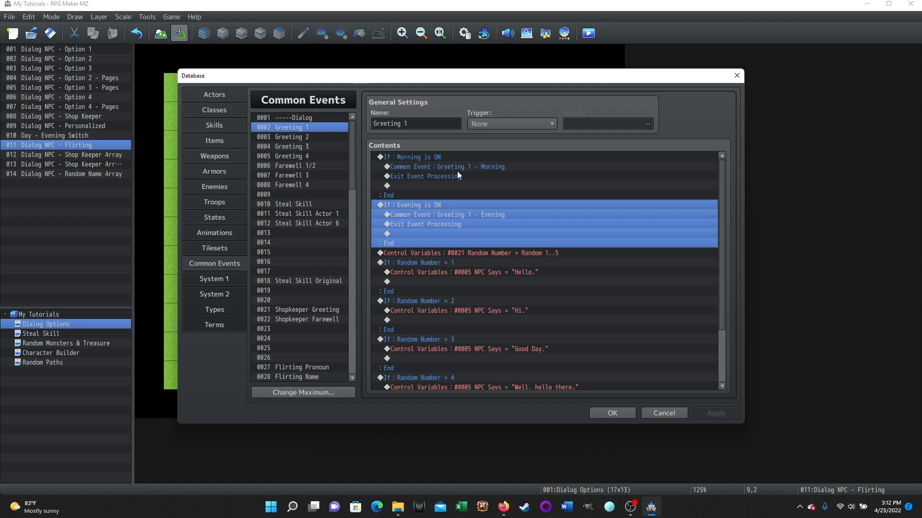
pyautogui.click(418, 159)
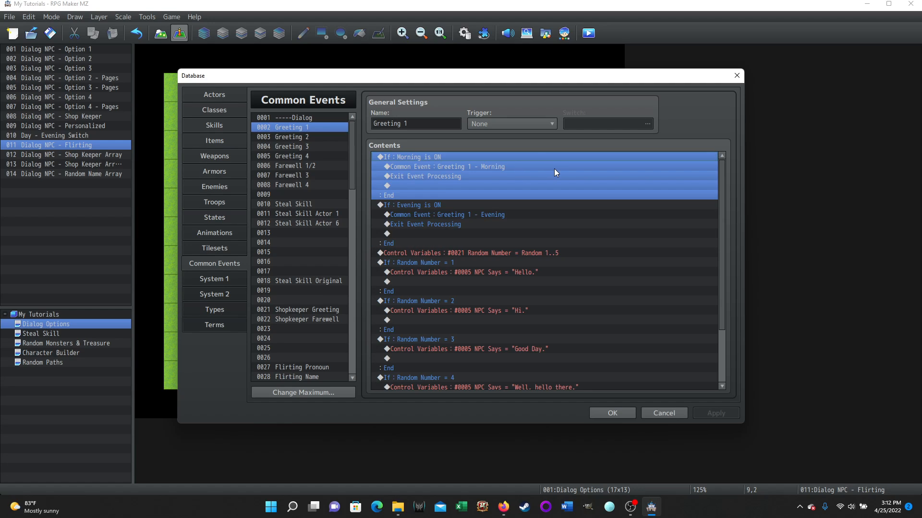
pyautogui.click(451, 168)
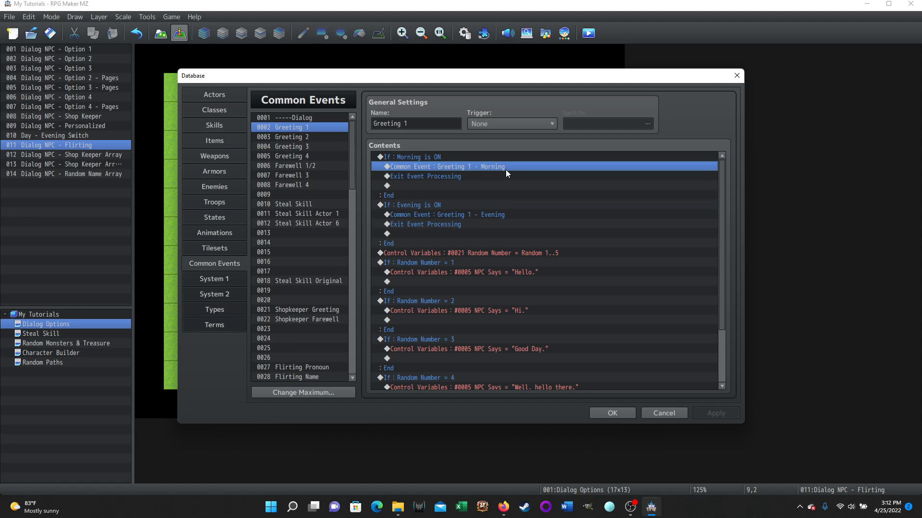
pyautogui.click(439, 176)
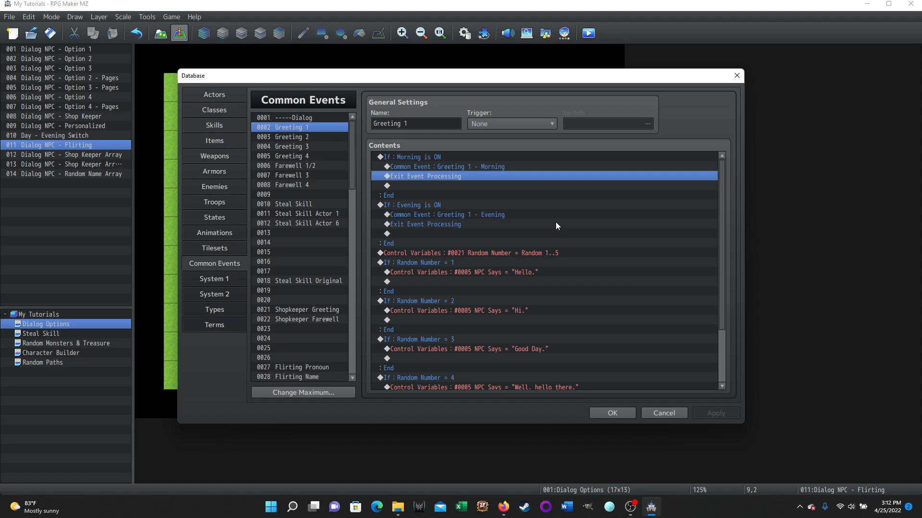
# - Compare Greeting 1's Morning and Evening branches, then read its random number branches and their NPC Says greetings
pyautogui.click(427, 158)
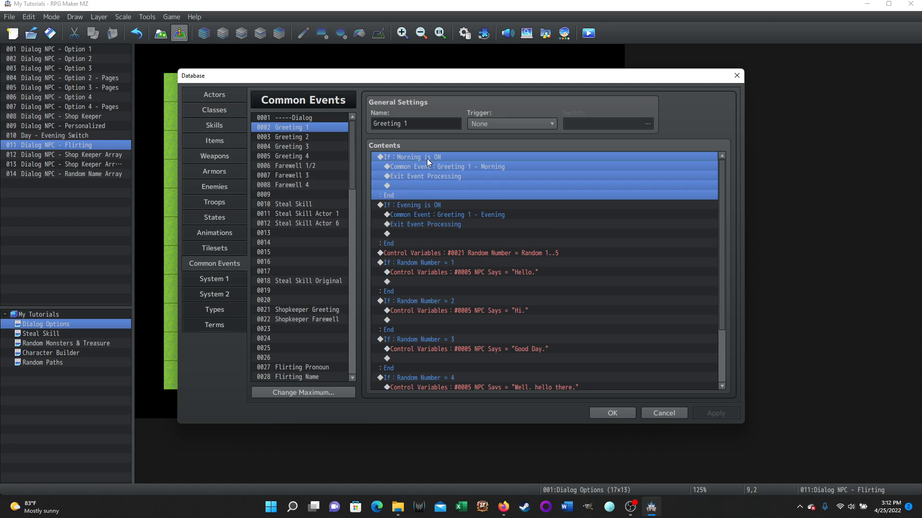
pyautogui.click(436, 205)
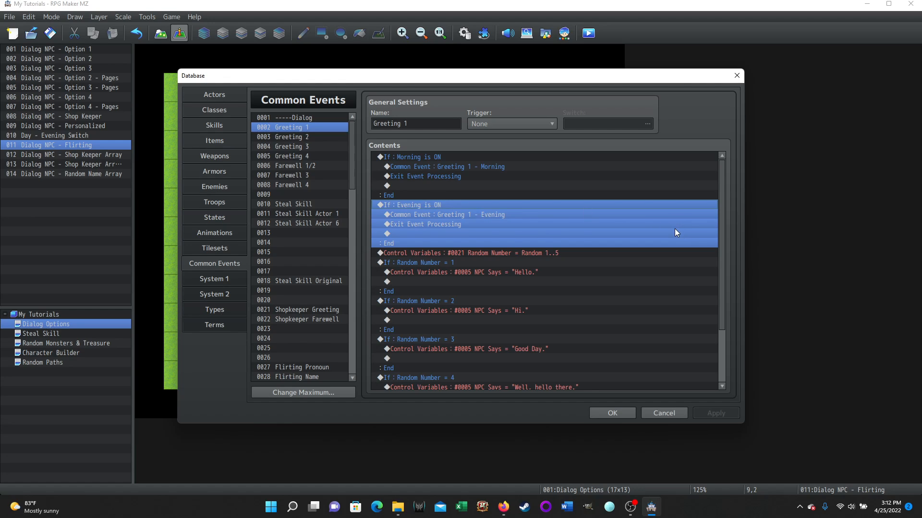
pyautogui.click(453, 215)
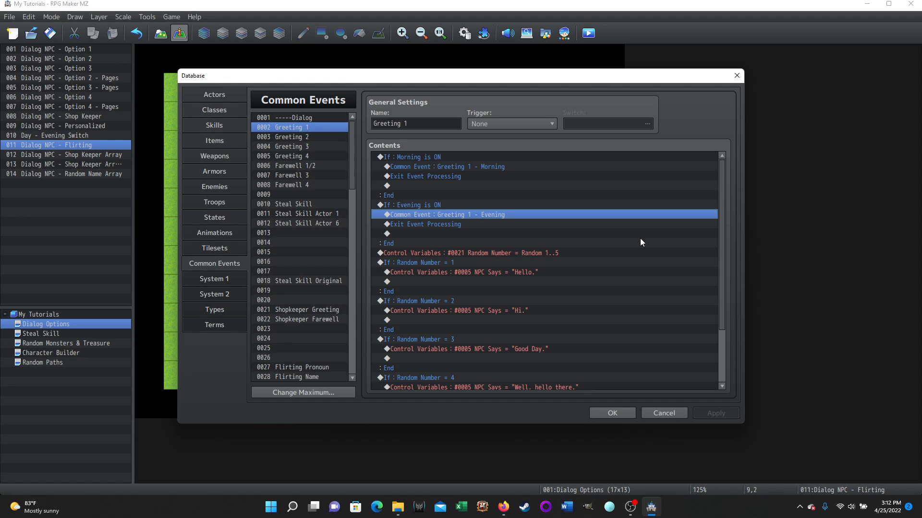
pyautogui.click(433, 224)
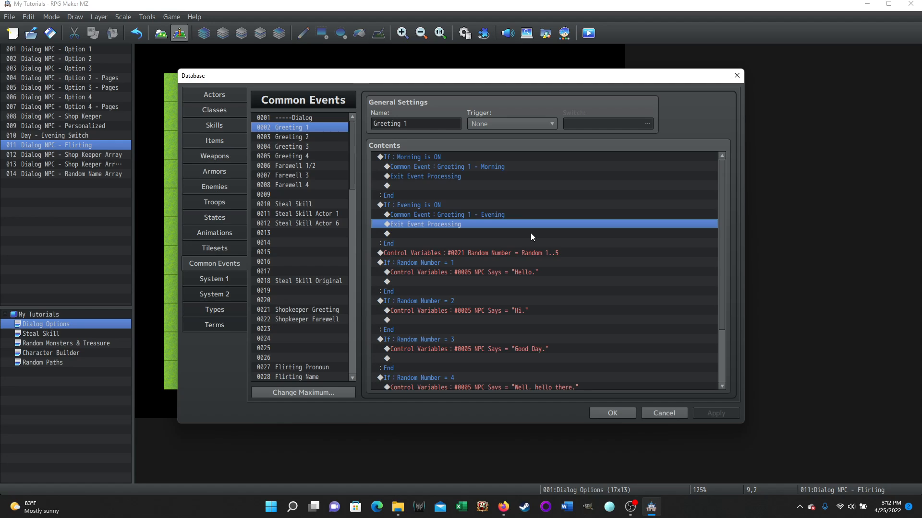
pyautogui.click(445, 171)
pyautogui.click(422, 204)
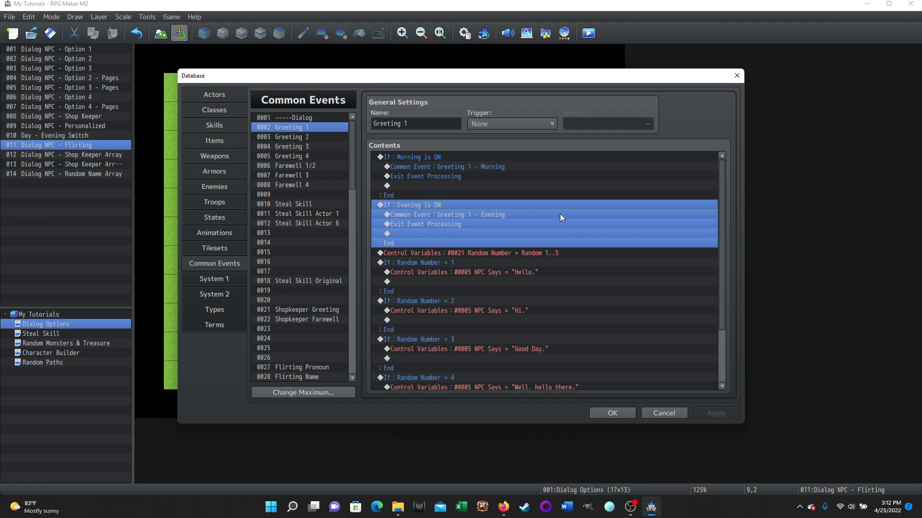
pyautogui.scroll(-3, 644, 240)
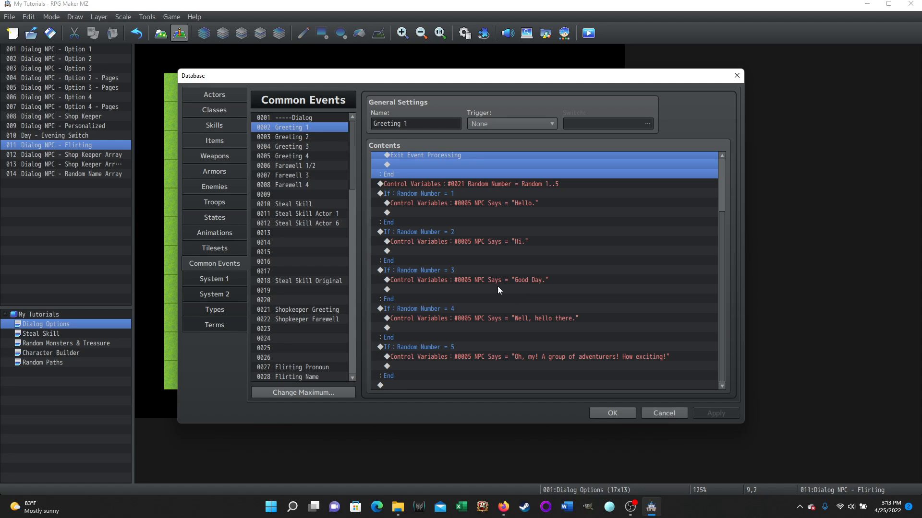
# - Open the Greeting 1 - Morning common event and inspect the quoted script operand of its "Good morning." variable command, cancelling the edit
pyautogui.scroll(-7, 305, 259)
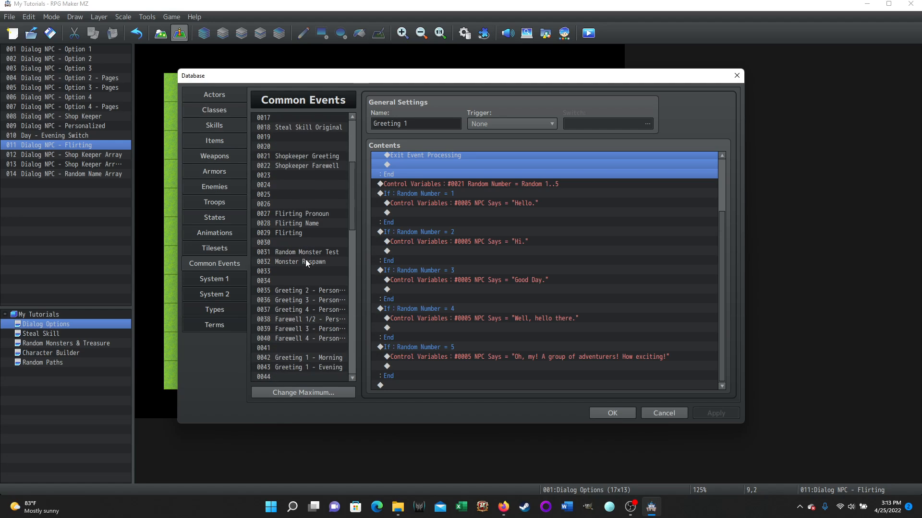
pyautogui.scroll(-1, 307, 262)
pyautogui.click(301, 282)
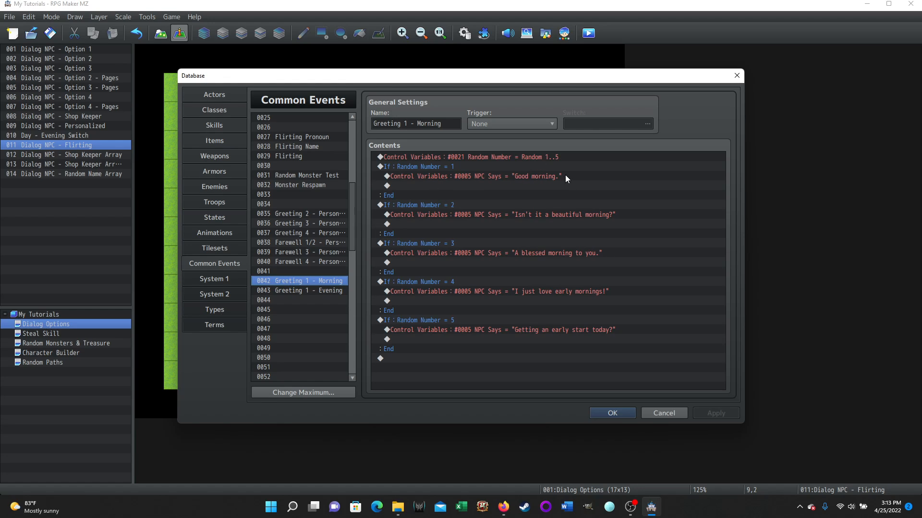
pyautogui.click(483, 177)
pyautogui.rightClick(483, 175)
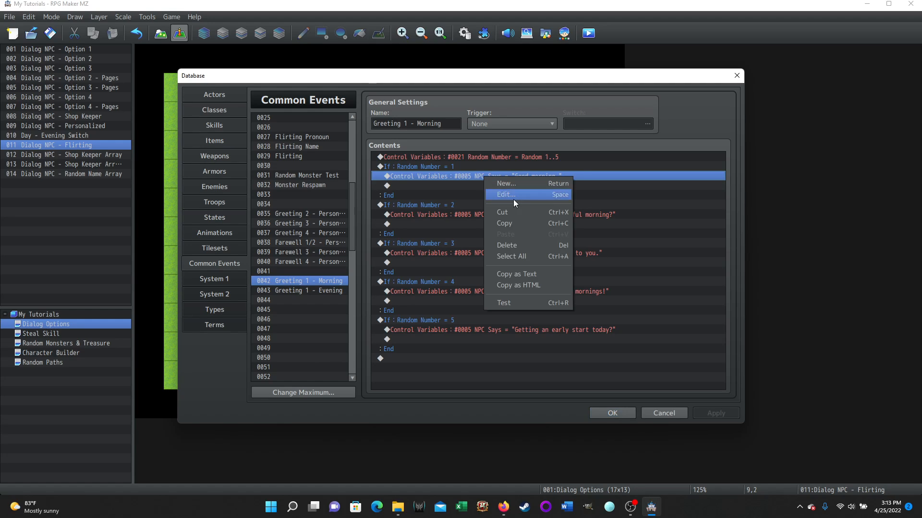
pyautogui.click(508, 196)
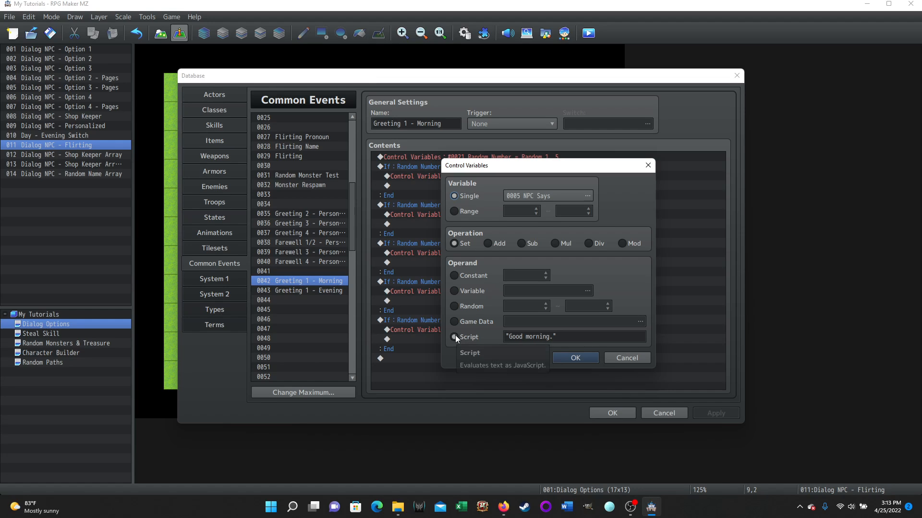
pyautogui.click(506, 337)
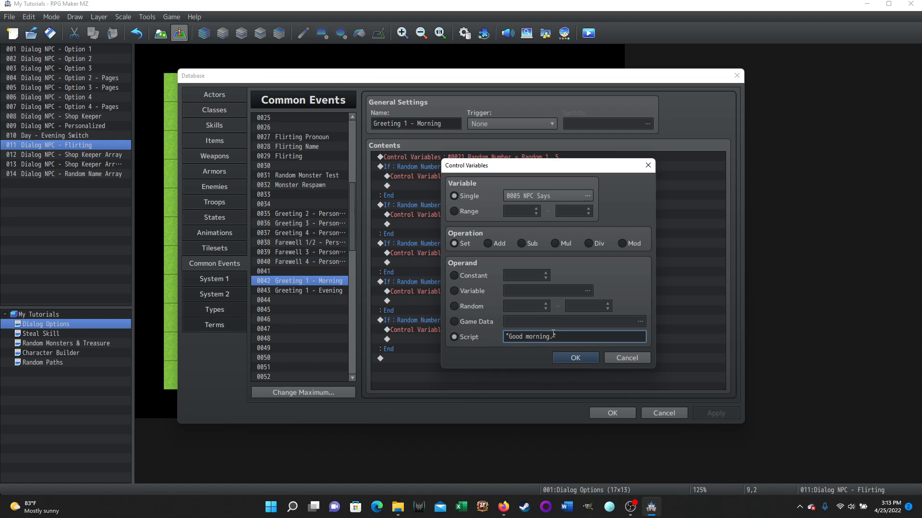
pyautogui.moveTo(557, 335); pyautogui.dragTo(506, 337)
pyautogui.click(580, 336)
pyautogui.click(620, 359)
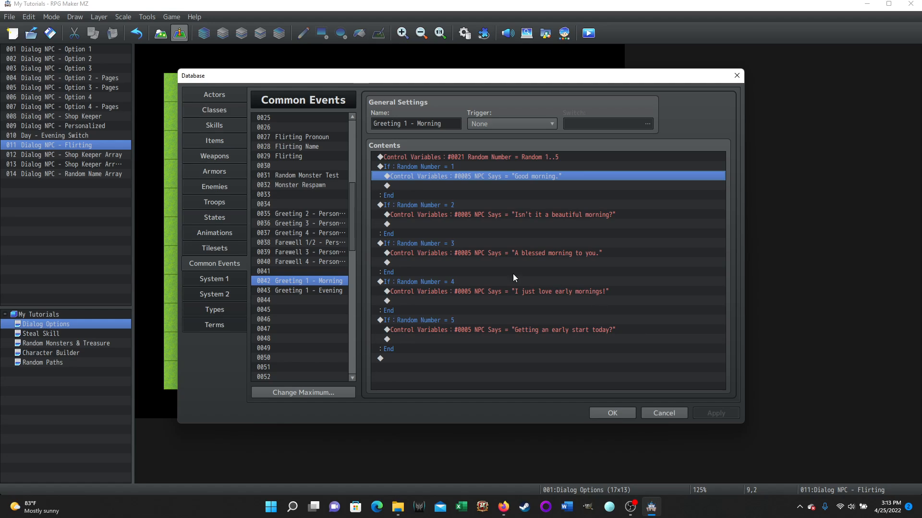
# - Review the randomized lines in the Greeting 1 - Evening and Flirting common events
pyautogui.click(308, 290)
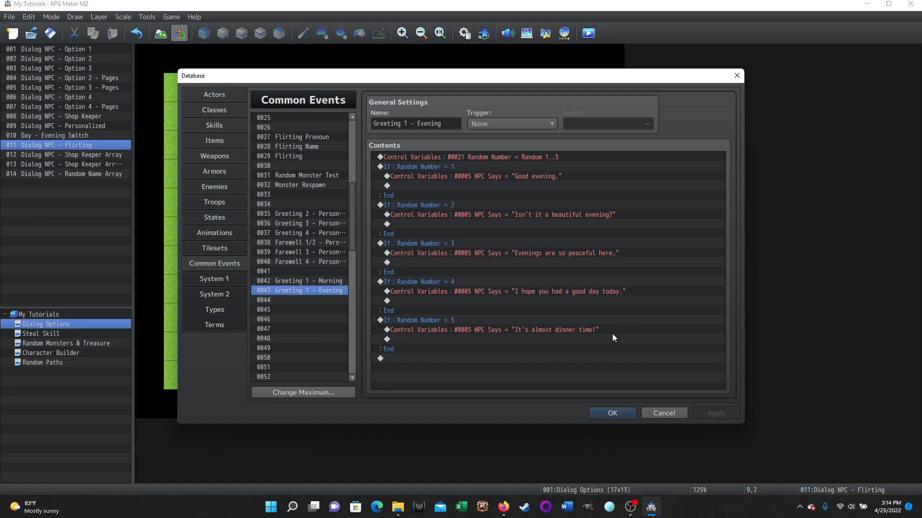
pyautogui.scroll(1, 295, 229)
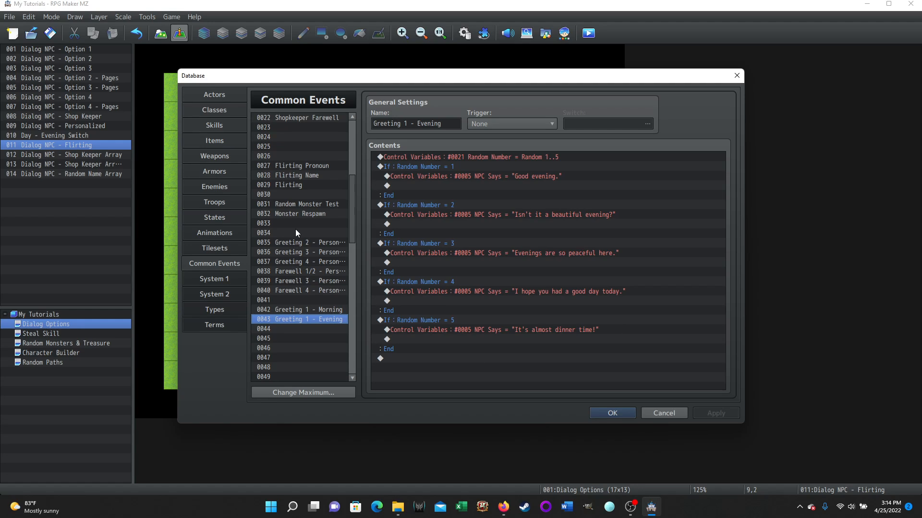
pyautogui.click(300, 186)
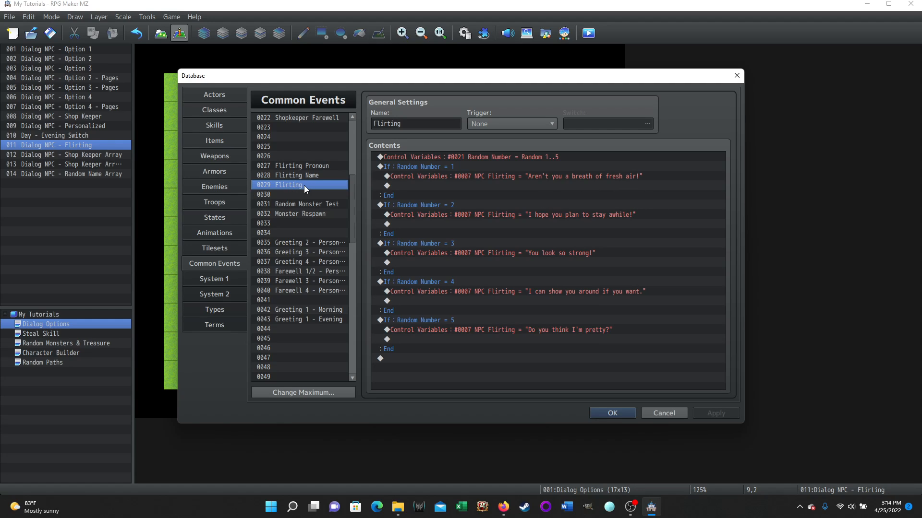
# - Open the Flirting Name common event and examine its random number variable and the text for its first two branches
pyautogui.click(296, 176)
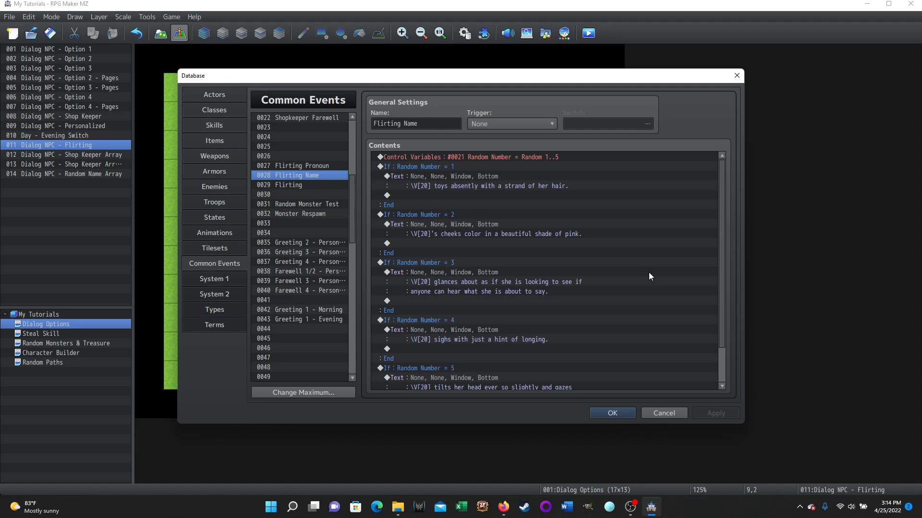
pyautogui.click(566, 156)
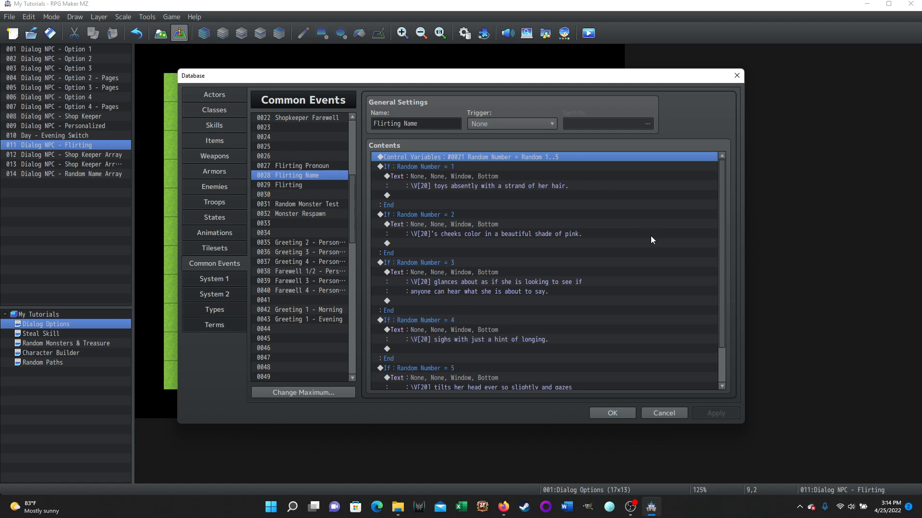
pyautogui.click(428, 177)
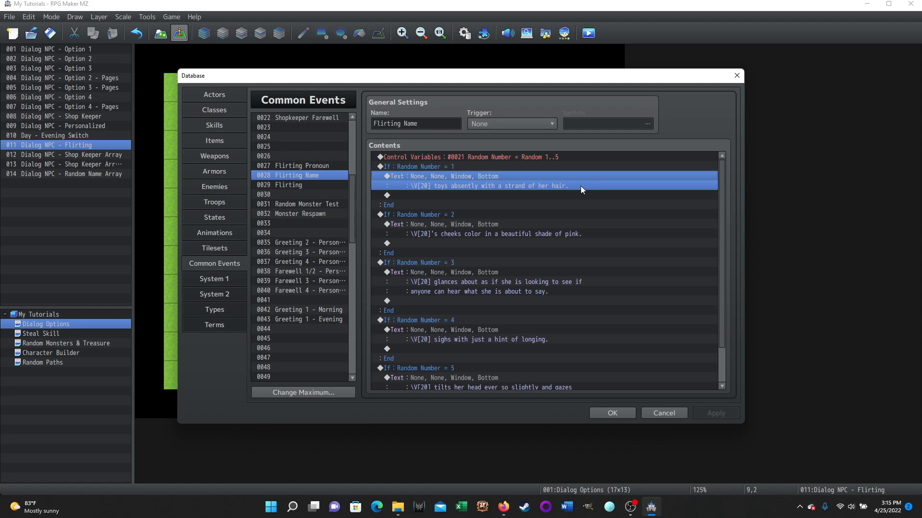
pyautogui.click(432, 235)
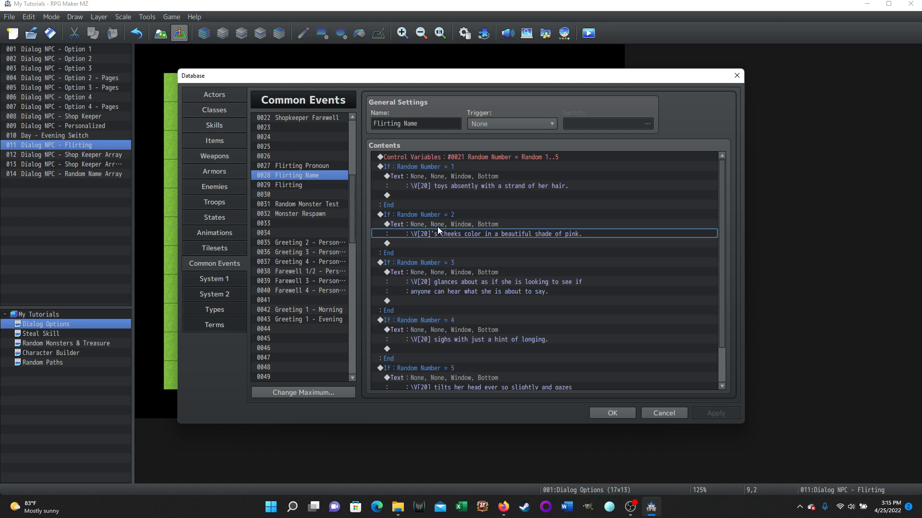
# - Inspect the possessive after \V[20] in Flirting Name's second text line, cancel the edit, and read the remaining branches
pyautogui.click(436, 222)
pyautogui.rightClick(436, 222)
pyautogui.click(456, 242)
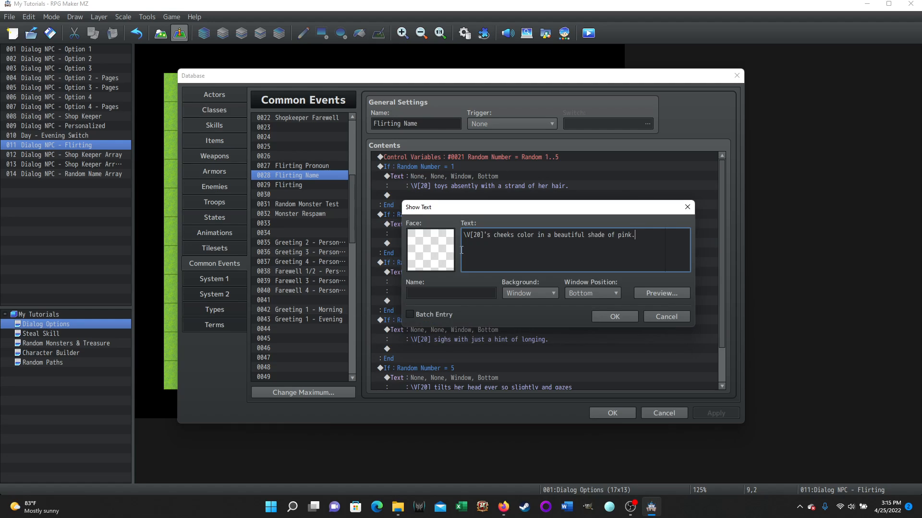
pyautogui.moveTo(490, 235); pyautogui.dragTo(483, 235)
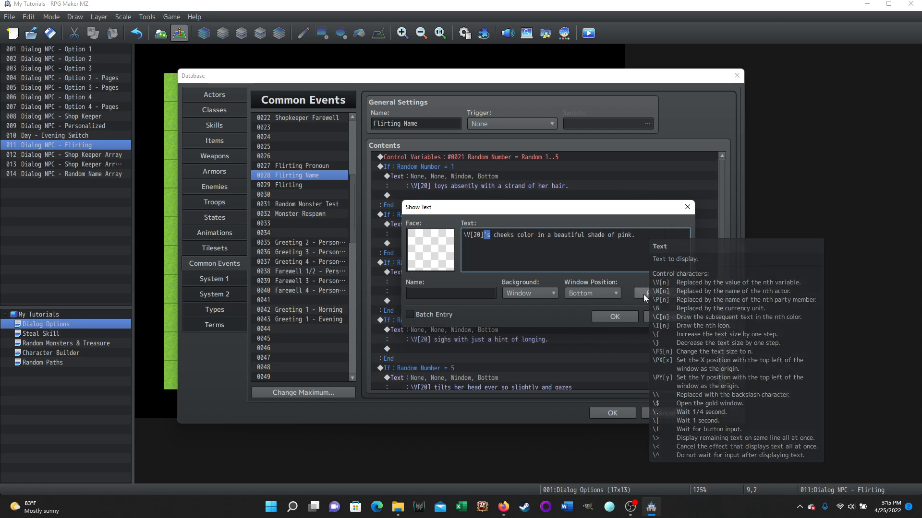
pyautogui.click(658, 318)
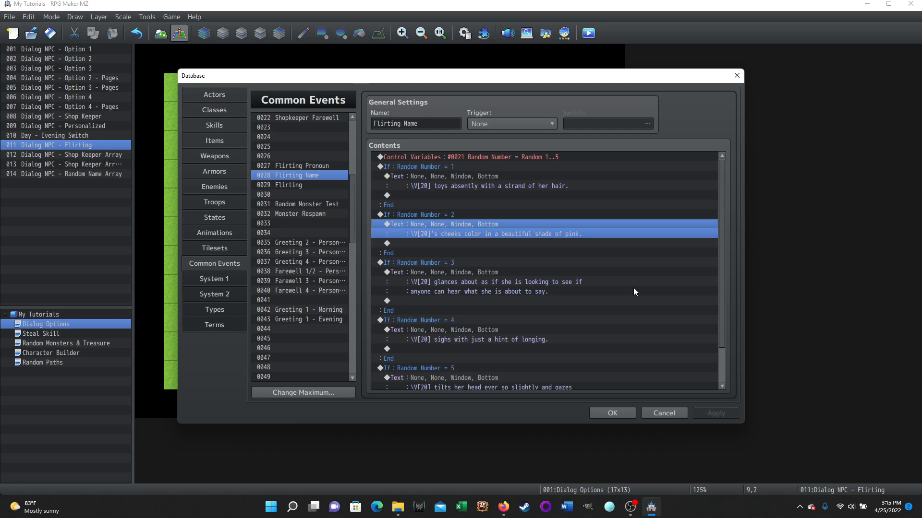
pyautogui.scroll(-2, 634, 292)
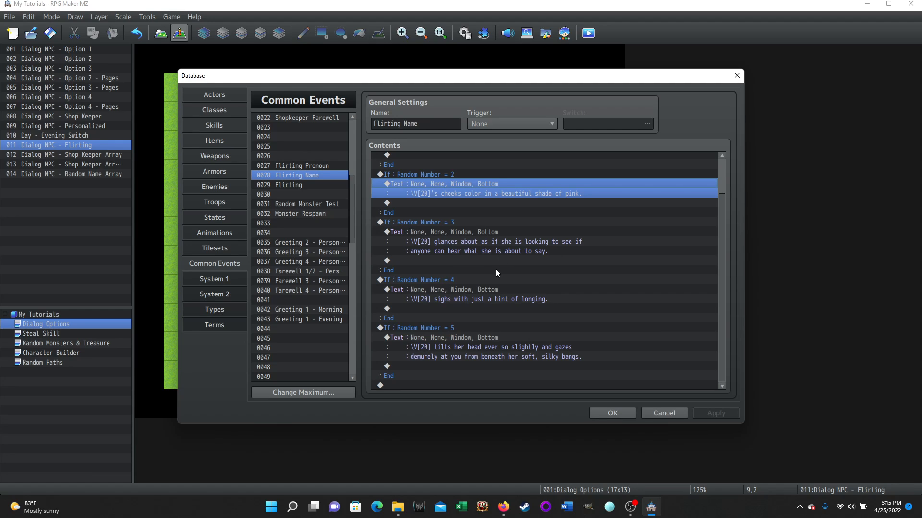
# - Read the Flirting Pronoun common event's text branches and compare them with those in Flirting Name
pyautogui.click(306, 167)
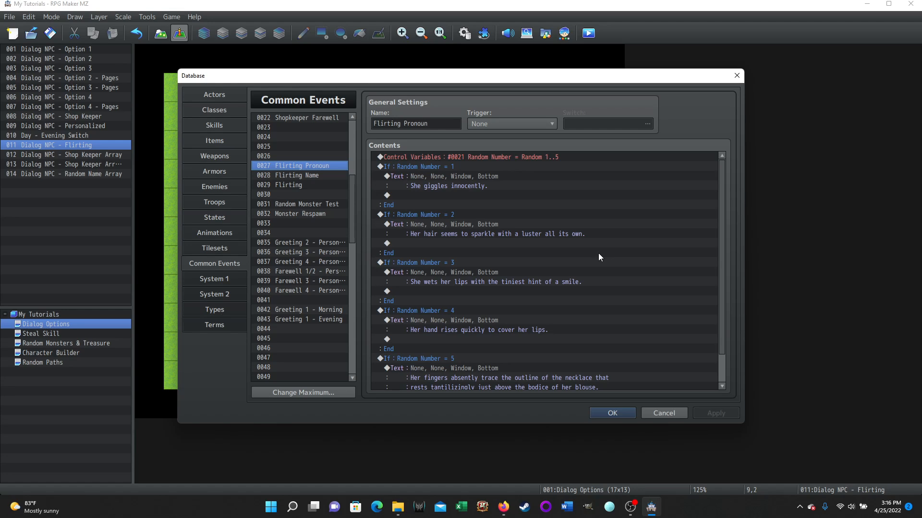
pyautogui.scroll(-1, 597, 262)
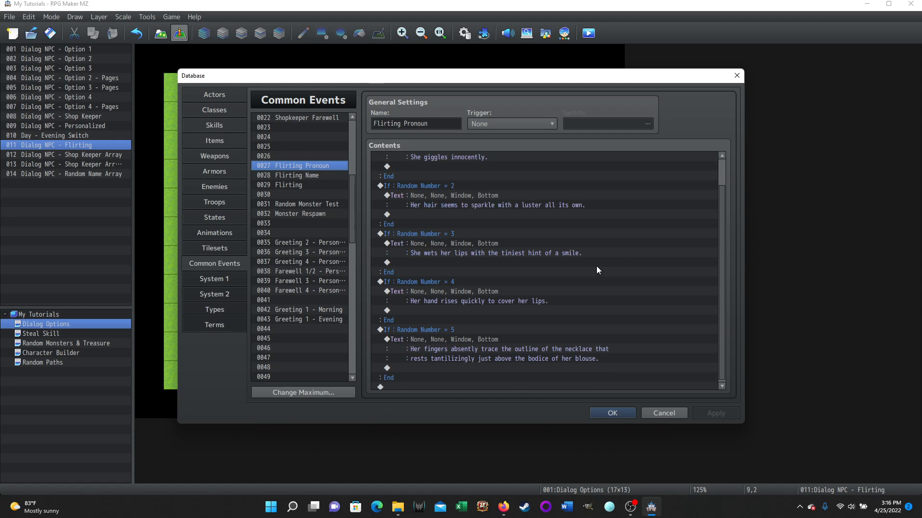
pyautogui.scroll(1, 596, 279)
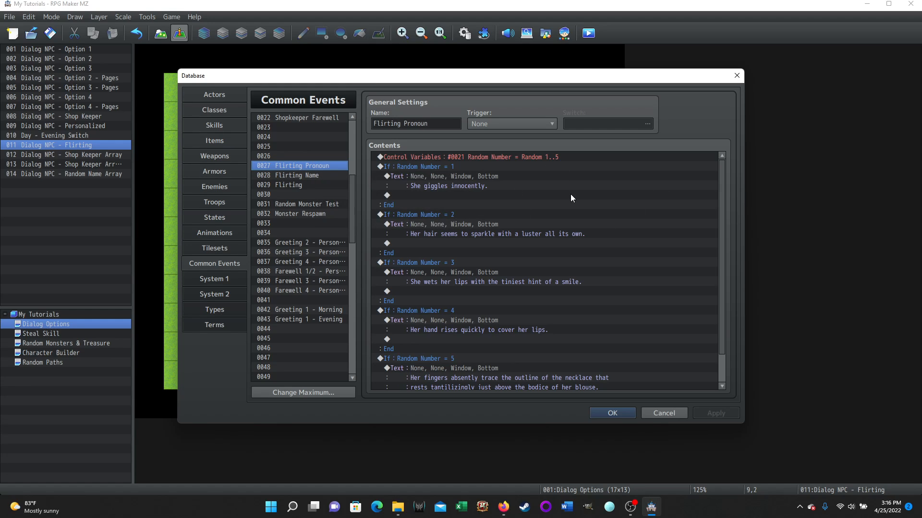
pyautogui.click(295, 177)
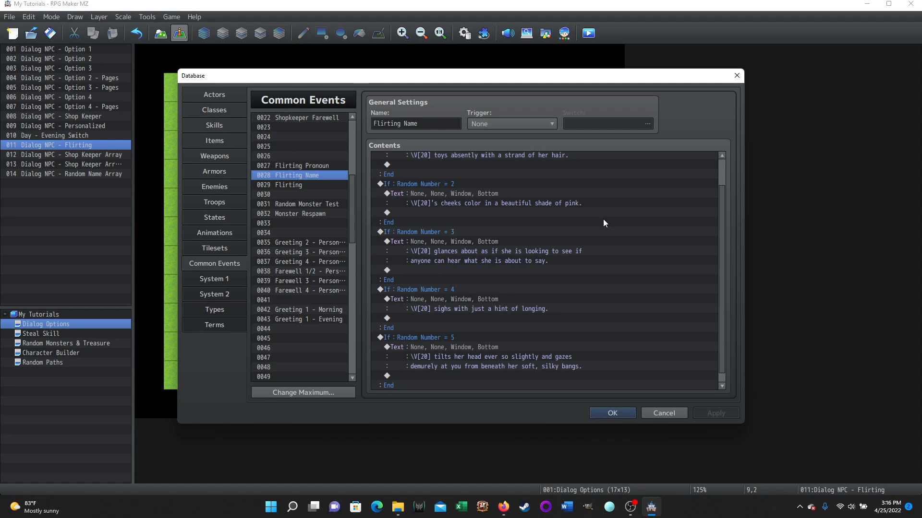
pyautogui.scroll(1, 609, 228)
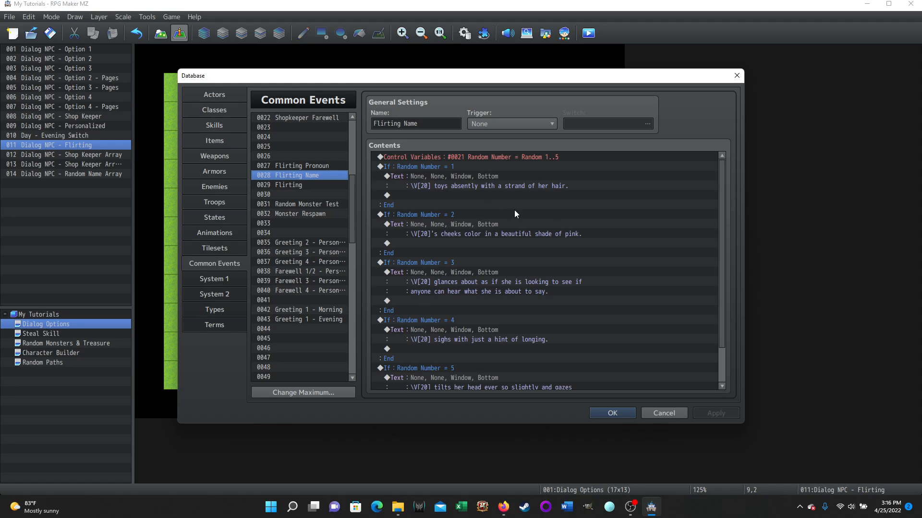
# - Review the random lines in the Flirting common event and look through Greeting 1, Greeting 2, Farewell 1/2 and Farewell 3
pyautogui.click(302, 187)
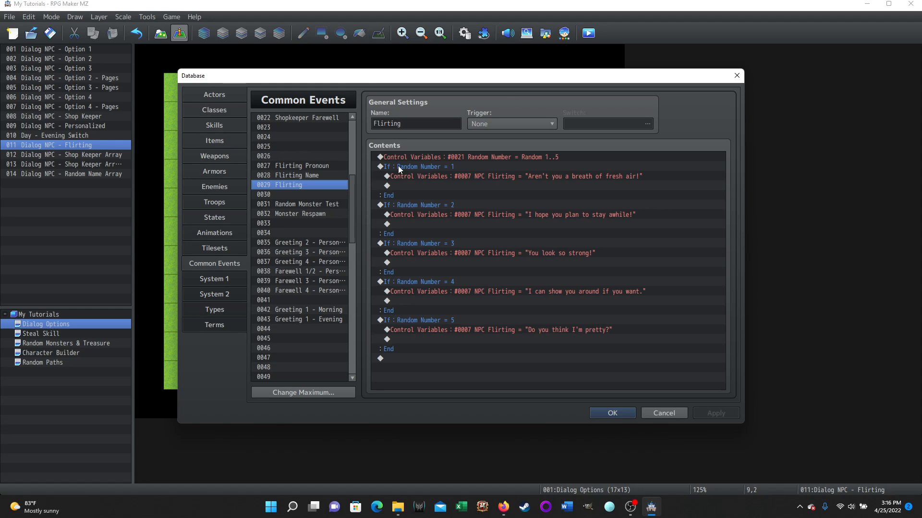
pyautogui.scroll(4, 353, 185)
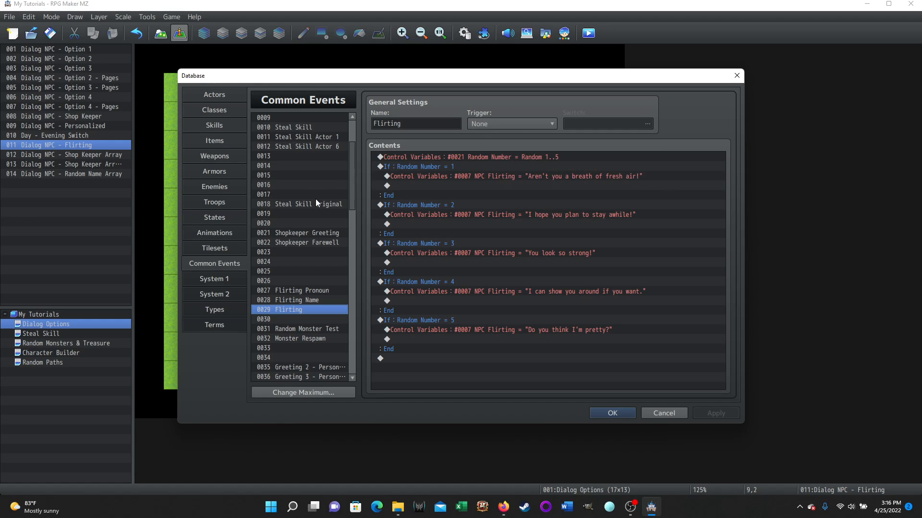
pyautogui.scroll(3, 315, 200)
pyautogui.click(294, 128)
pyautogui.click(292, 137)
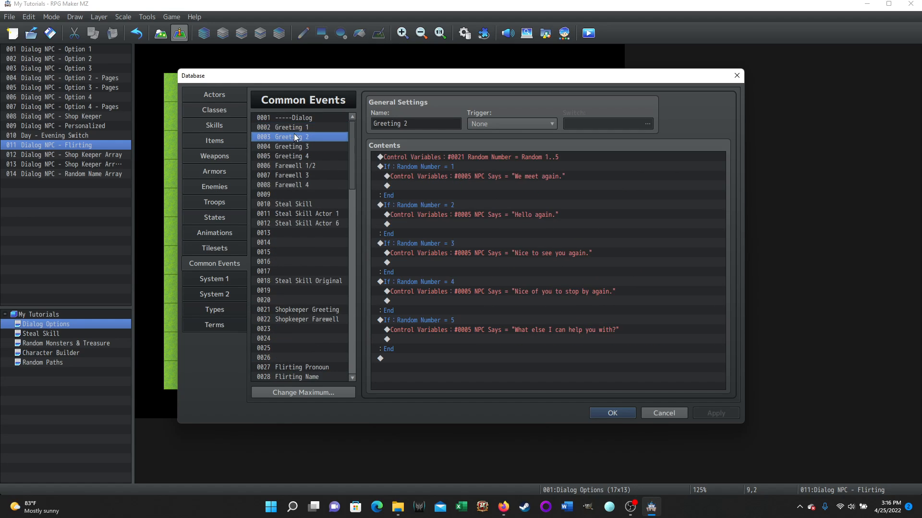
pyautogui.click(290, 165)
pyautogui.click(295, 176)
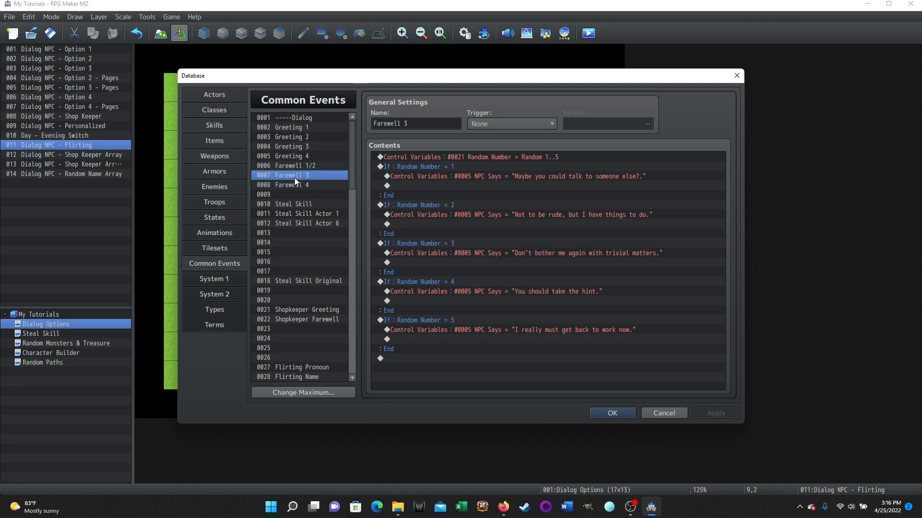
# - Examine the Greeting 1 common event's trigger options and its Morning and Evening conditions, and close the database without saving
pyautogui.click(301, 126)
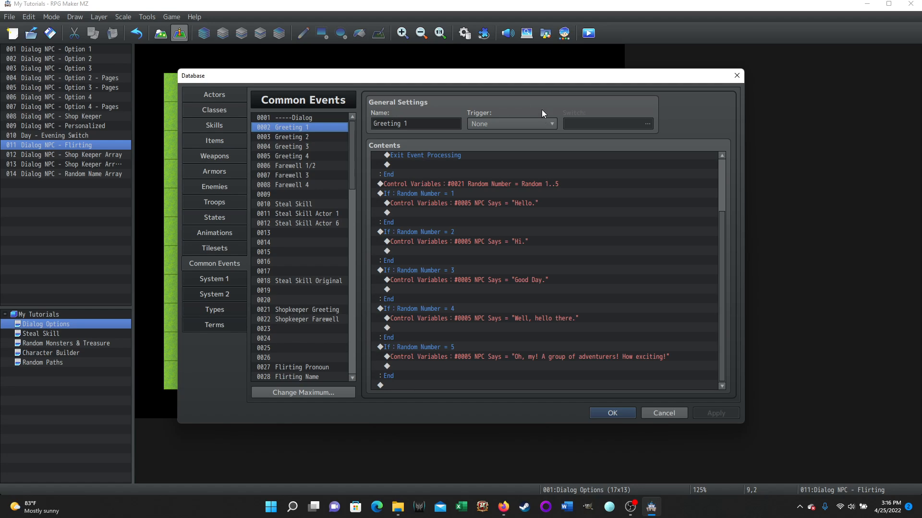
pyautogui.click(546, 124)
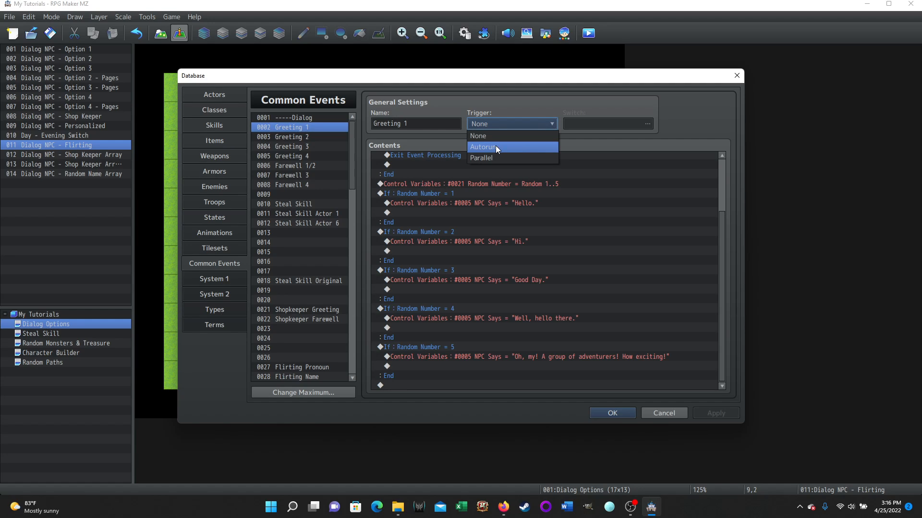
pyautogui.click(520, 102)
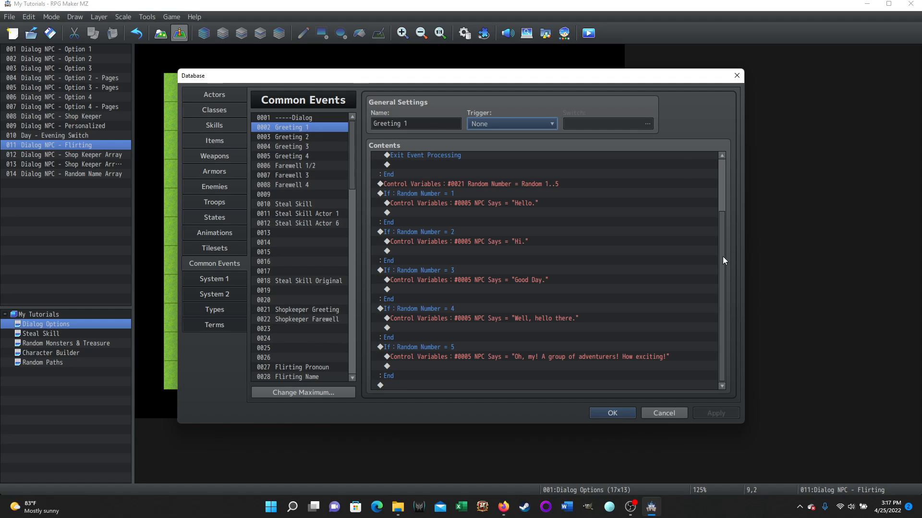
pyautogui.moveTo(724, 260); pyautogui.dragTo(728, 193)
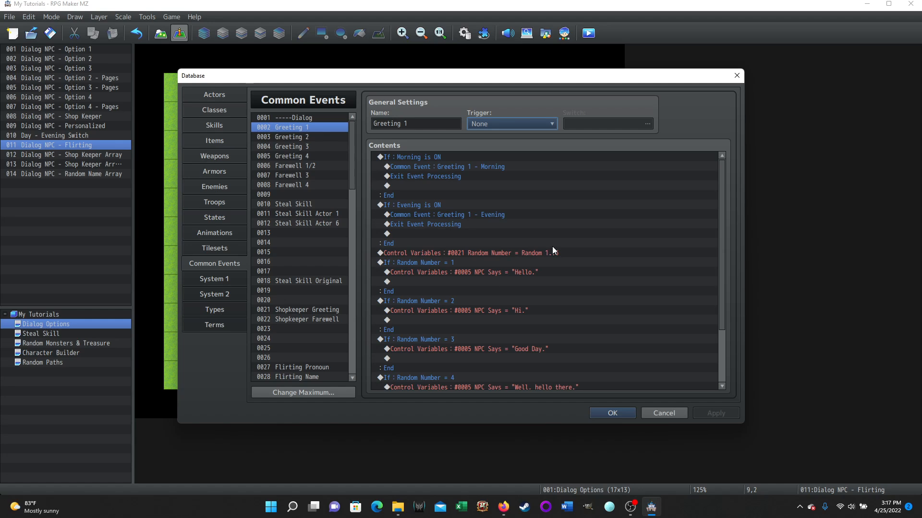
pyautogui.click(660, 414)
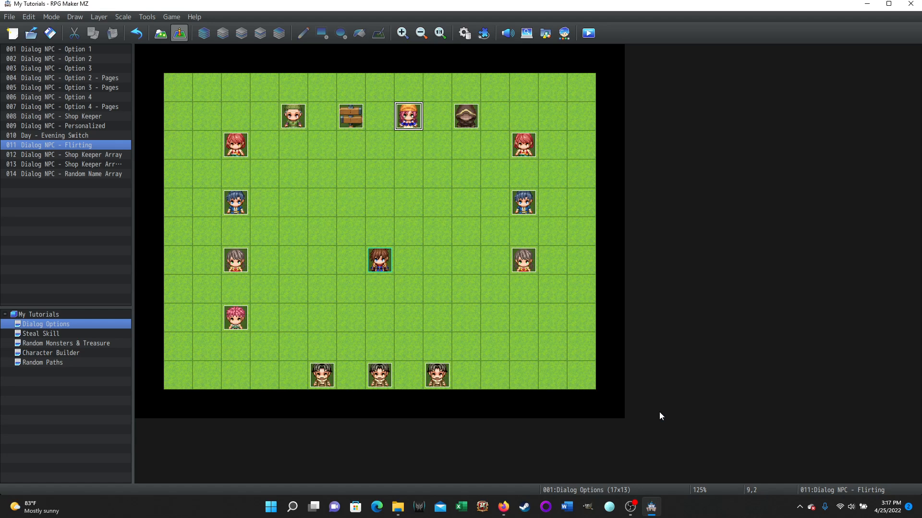
# - Open the Dialog NPC - Flirting event and inspect the speaker name \V[20] in page 2's first text command, cancelling the edit
pyautogui.doubleClick(408, 118)
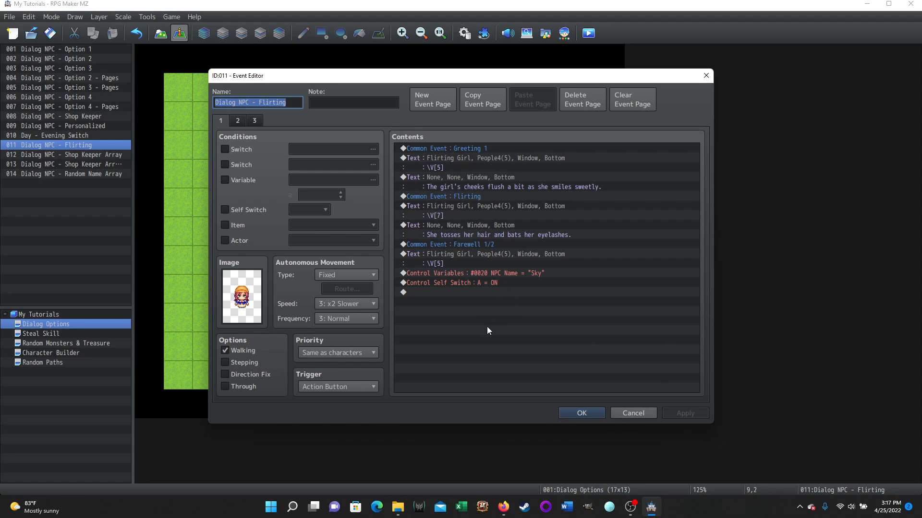
pyautogui.click(238, 121)
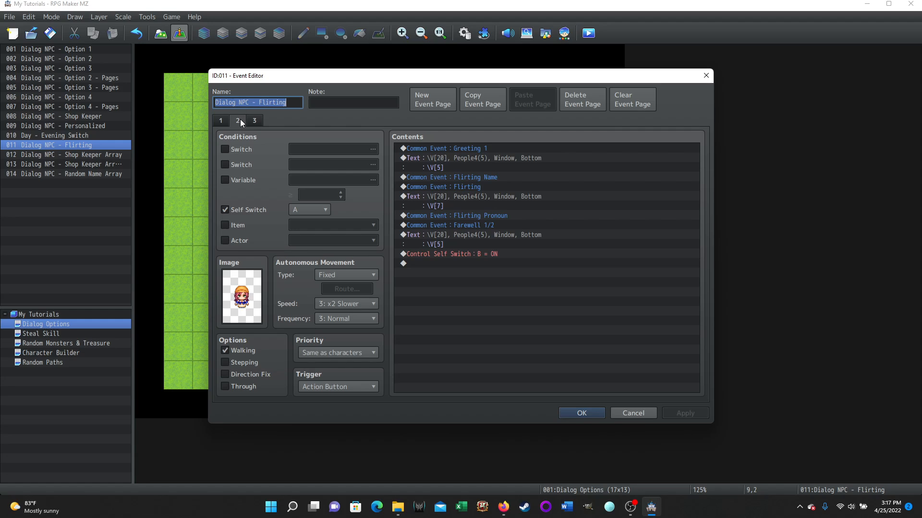
pyautogui.click(252, 121)
pyautogui.click(442, 157)
pyautogui.rightClick(441, 158)
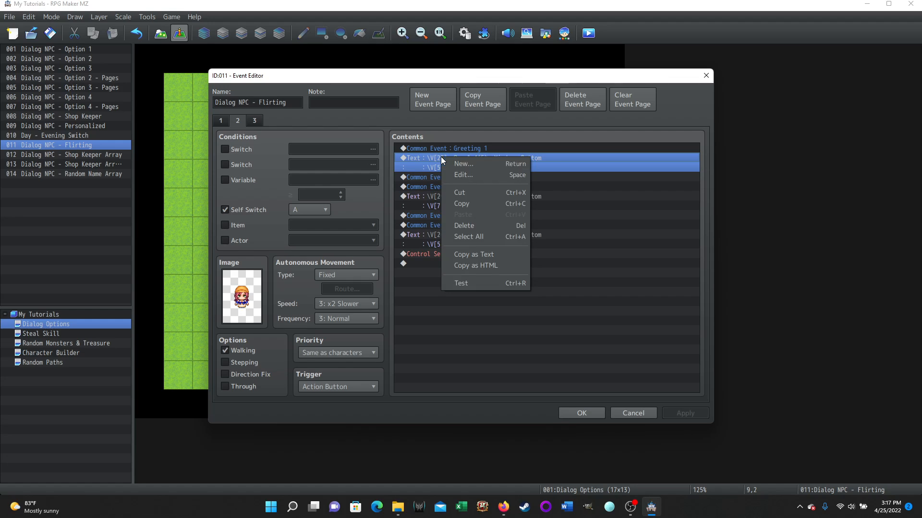
pyautogui.click(461, 174)
pyautogui.moveTo(438, 292); pyautogui.dragTo(401, 292)
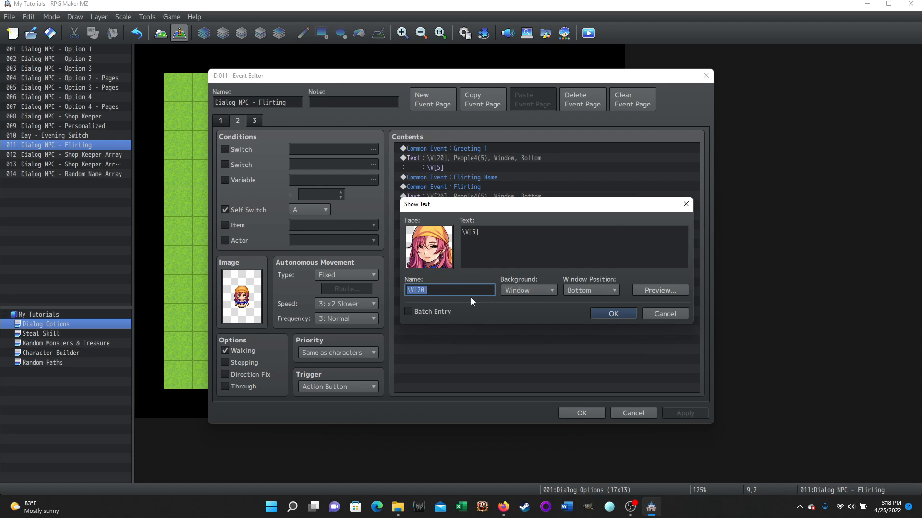
pyautogui.click(661, 313)
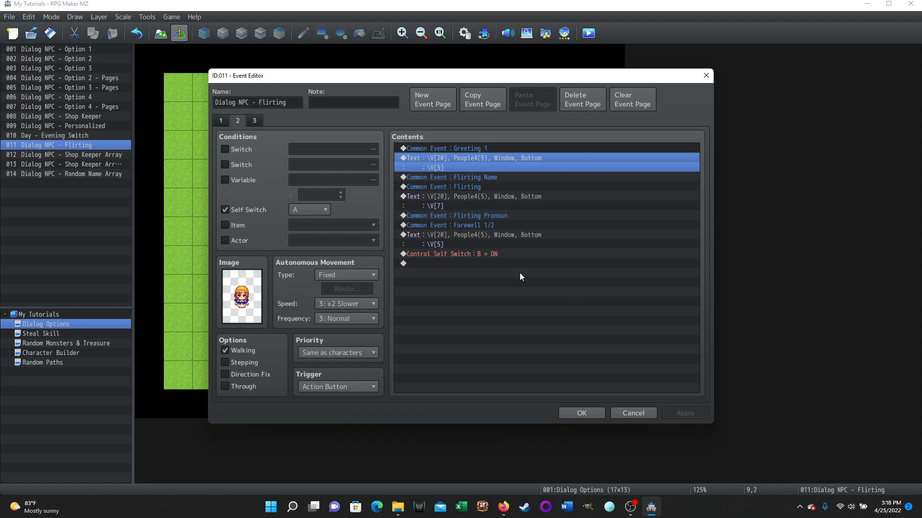
# - Compare the three pages of the flirting event, including the NPC Name variable and page 3's random branch, and close the editor without saving
pyautogui.click(219, 121)
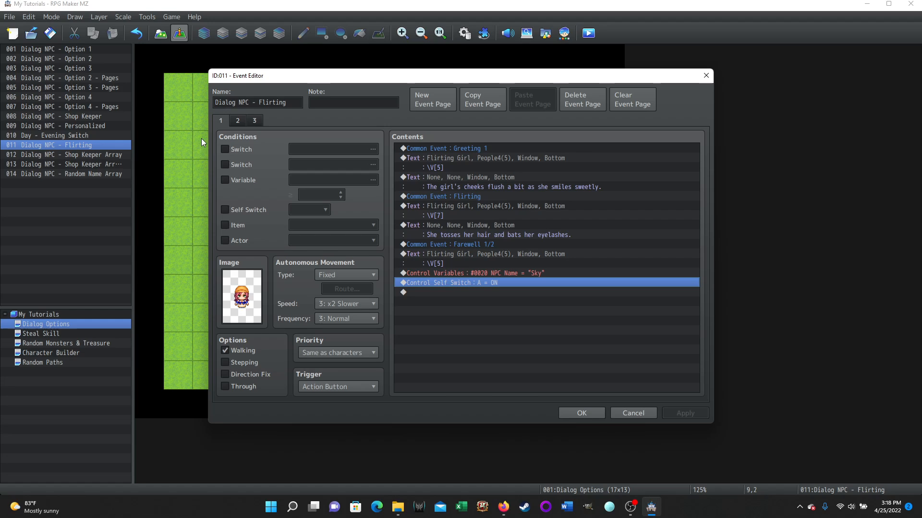
pyautogui.click(237, 121)
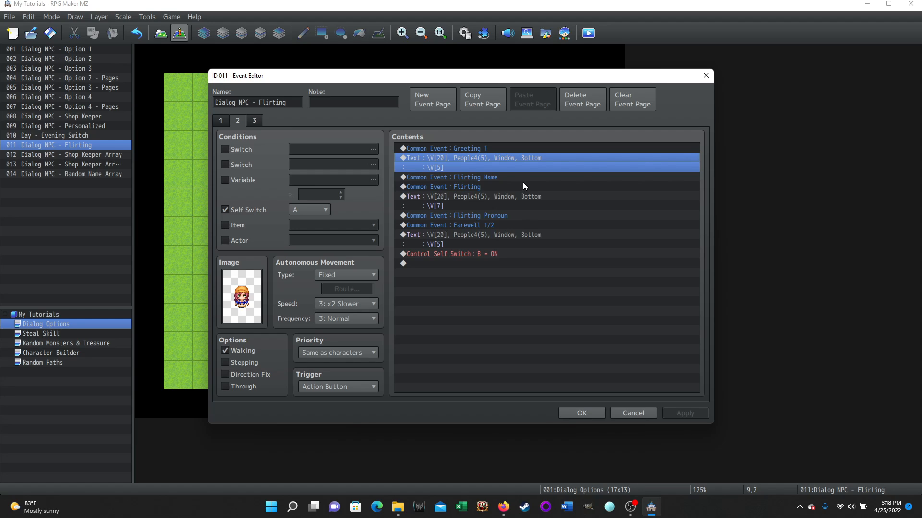
pyautogui.click(226, 119)
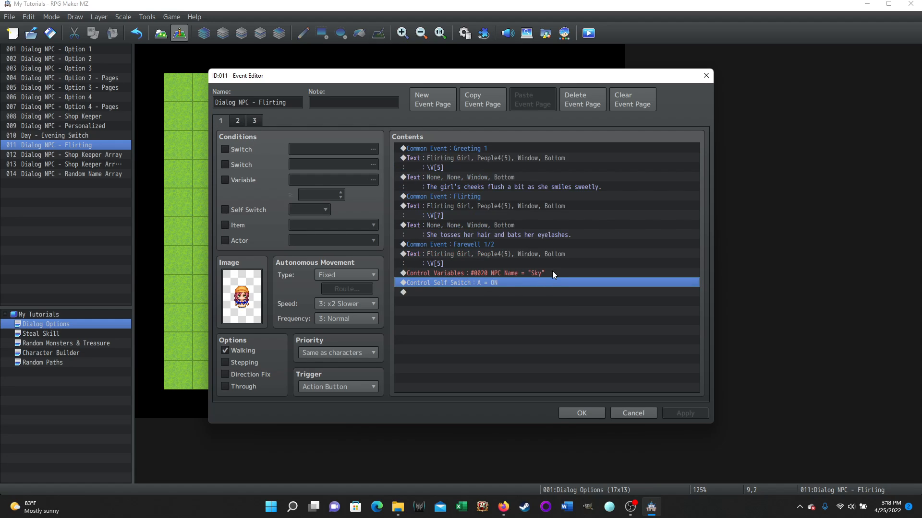
pyautogui.click(255, 118)
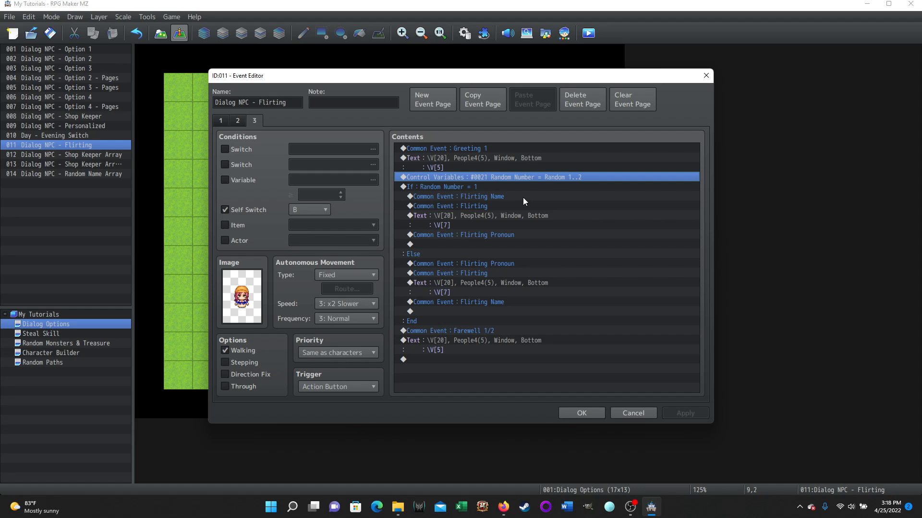
pyautogui.click(630, 413)
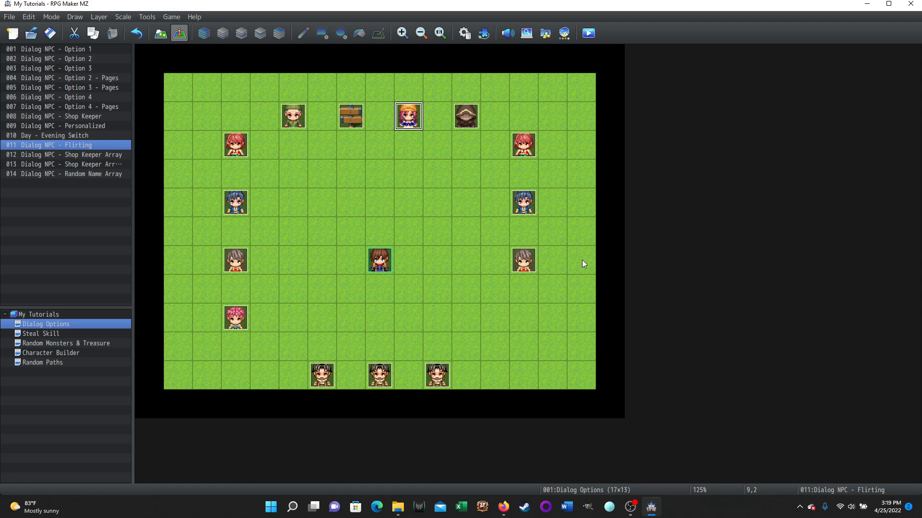
pyautogui.click(630, 507)
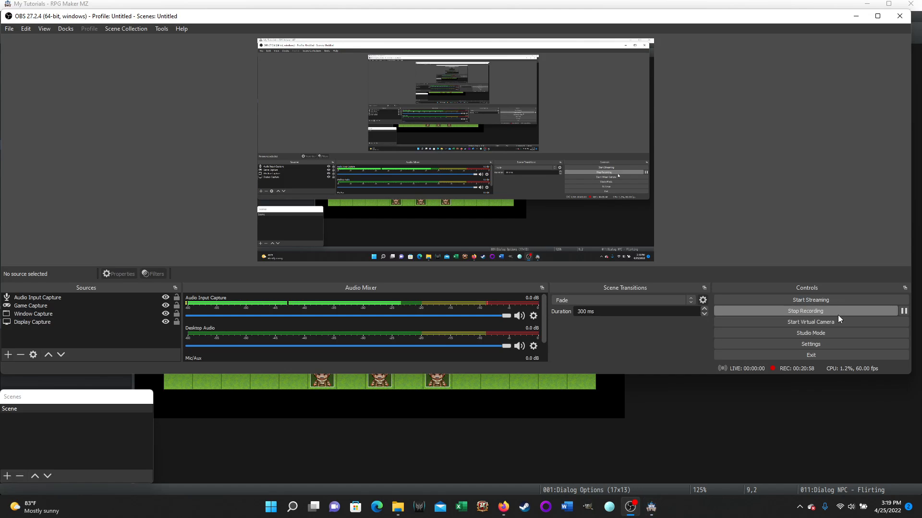